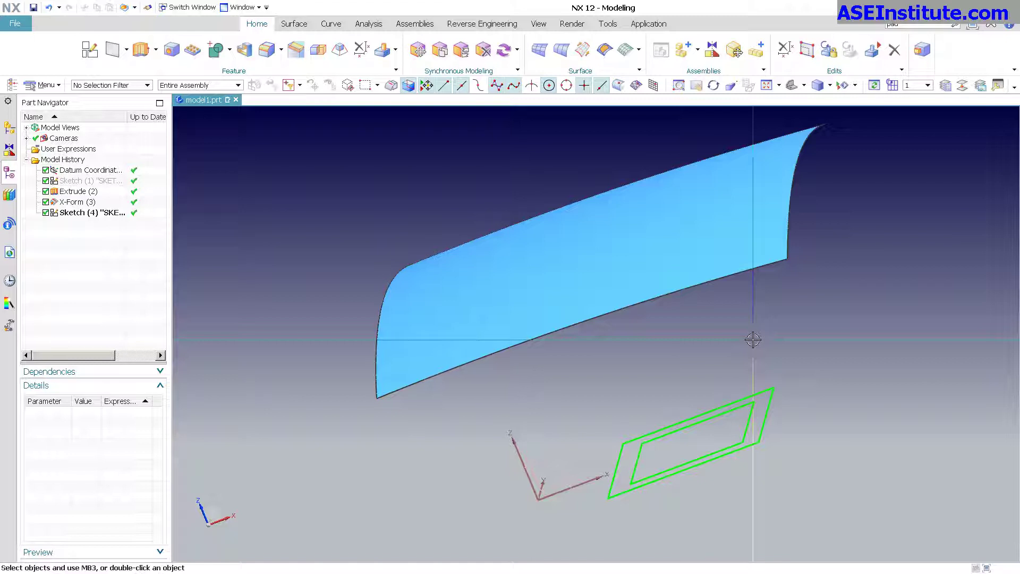
- Start an Emboss using the outer sketch rectangle, picked with Connected Curves, as the section and the curved sheet as the face to emboss
{"action": "left_click", "coordinate": [395, 50]}
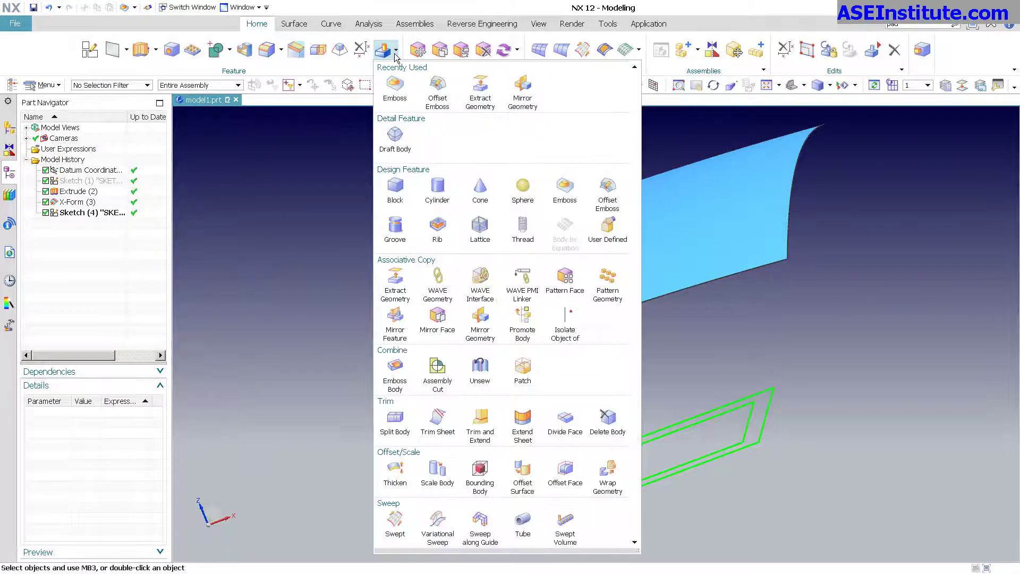
{"action": "left_click", "coordinate": [565, 187]}
{"action": "middle_click_drag", "start_coordinate": [382, 345], "coordinate": [584, 392]}
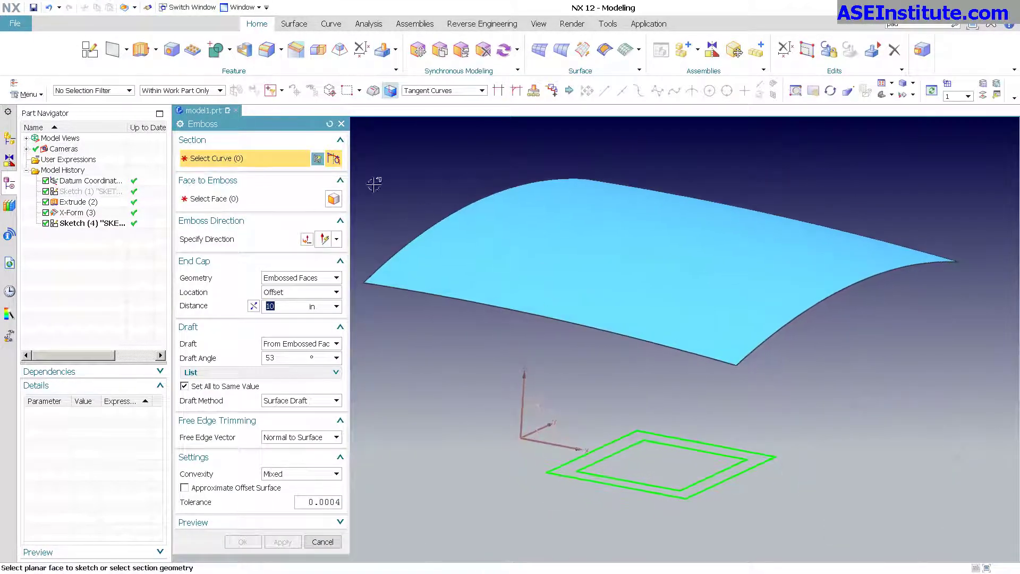
{"action": "left_click", "coordinate": [426, 90]}
{"action": "left_click", "coordinate": [429, 112]}
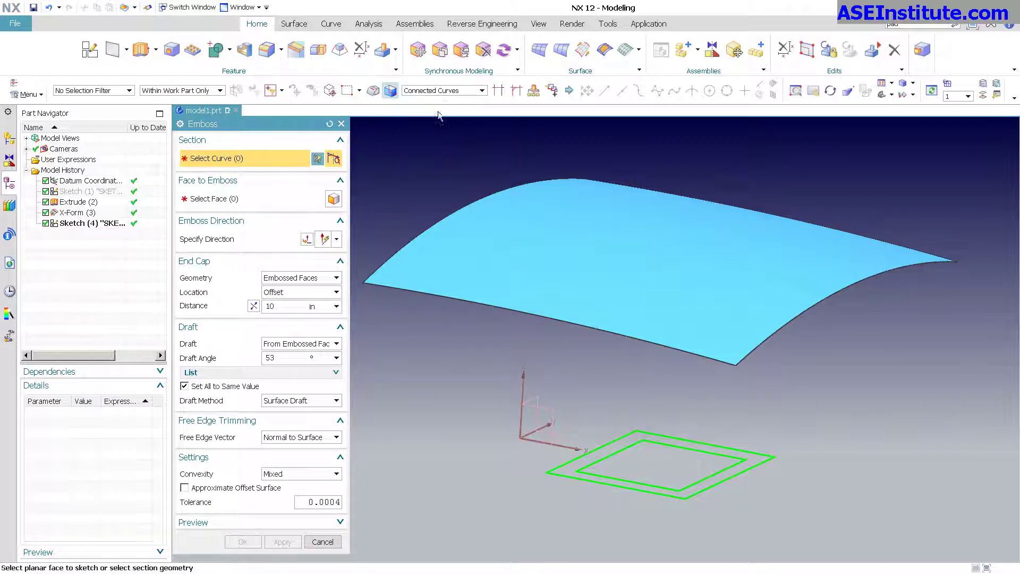
{"action": "left_click", "coordinate": [740, 449]}
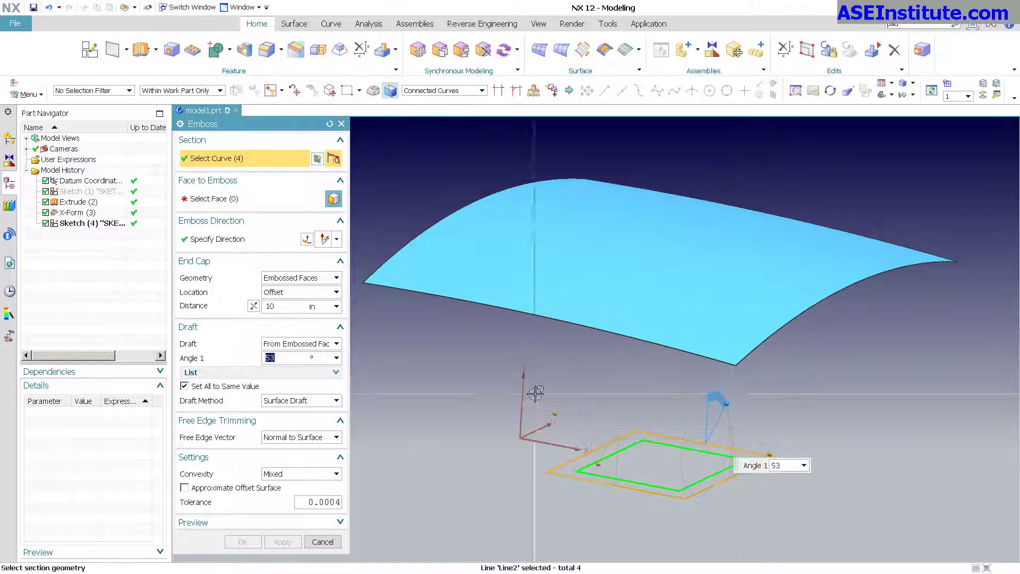
{"action": "left_click", "coordinate": [524, 221]}
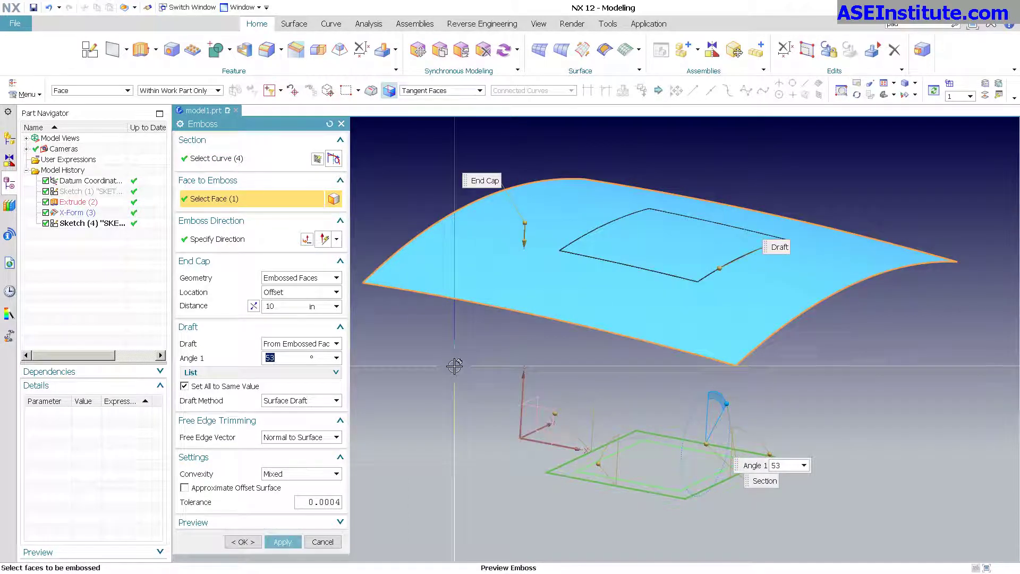
- Set the emboss end cap offset distance to 13 in and the draft angle of all sides to 39°
{"action": "middle_click_drag", "start_coordinate": [454, 366], "coordinate": [684, 407]}
{"action": "mouse_move", "coordinate": [695, 407]}
{"action": "left_mouse_down"}
{"action": "mouse_move", "coordinate": [699, 387]}
{"action": "mouse_move", "coordinate": [690, 404]}
{"action": "left_mouse_up"}
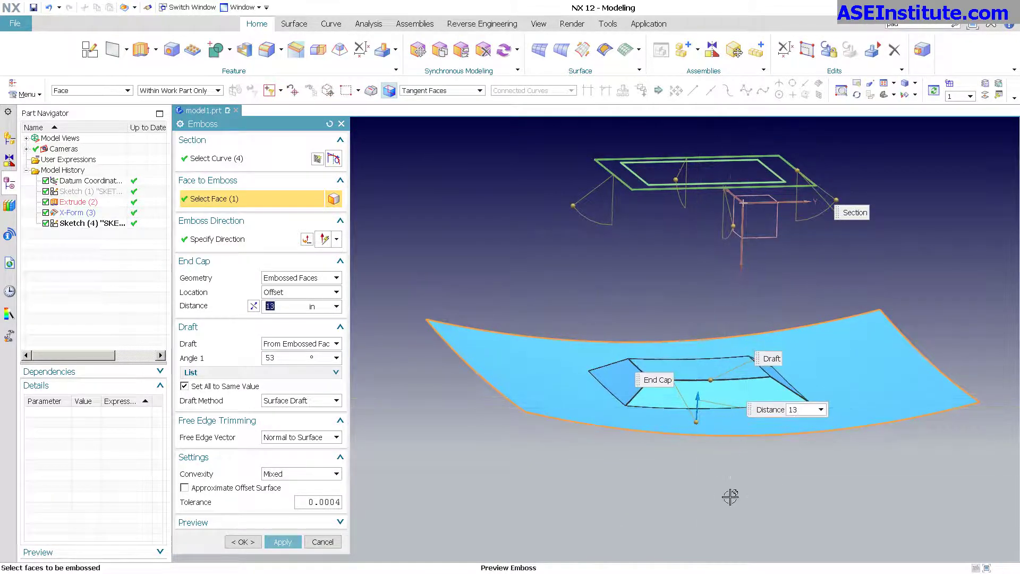
{"action": "middle_click_drag", "start_coordinate": [728, 494], "coordinate": [756, 507]}
{"action": "left_click_drag", "start_coordinate": [578, 233], "coordinate": [587, 245]}
{"action": "middle_click_drag", "start_coordinate": [586, 287], "coordinate": [583, 287]}
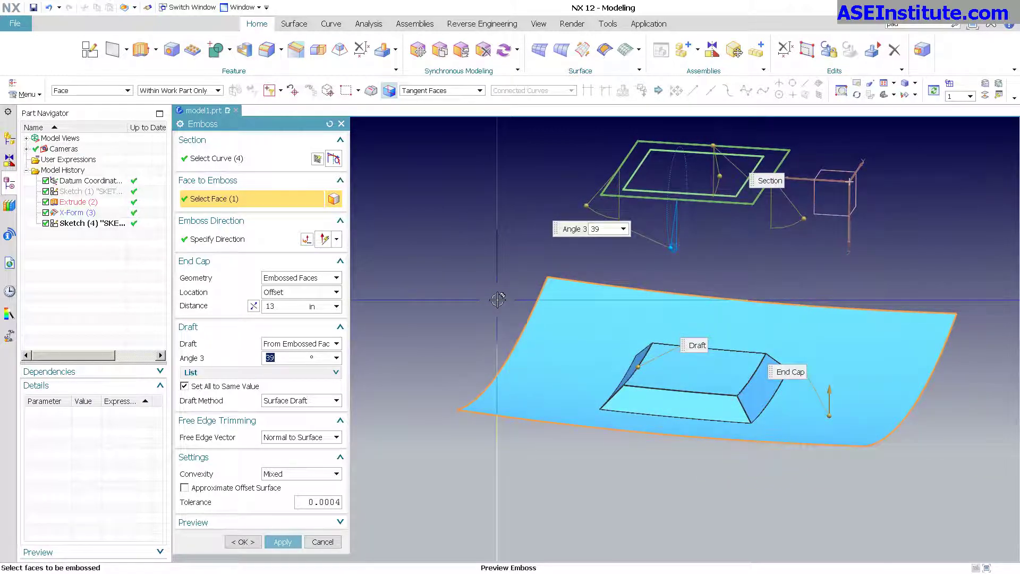
- Set the emboss draft method to Isocline Draft, keeping the draft from the embossed faces, and create the feature
{"action": "left_click", "coordinate": [299, 344]}
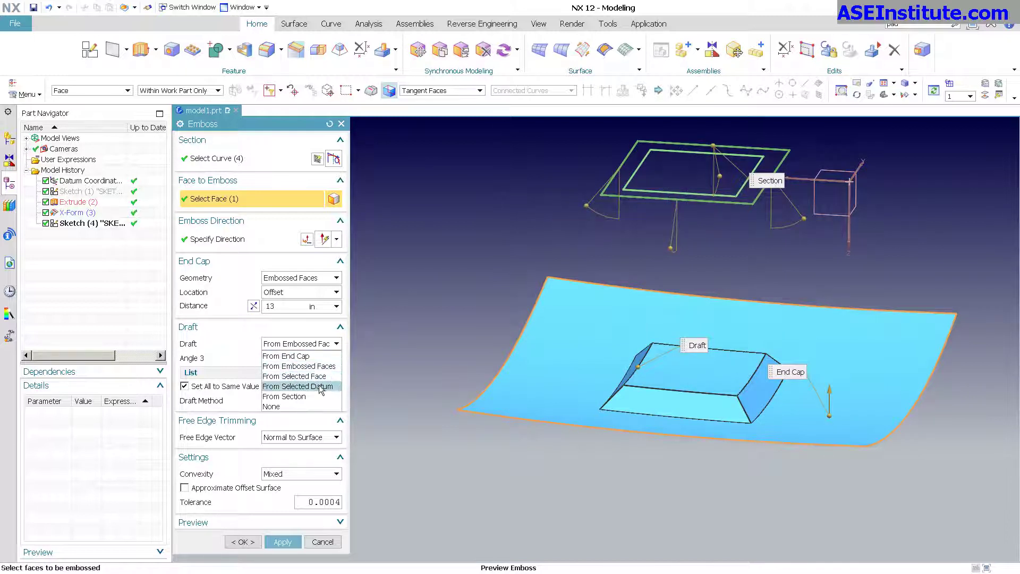
{"action": "left_click", "coordinate": [403, 435]}
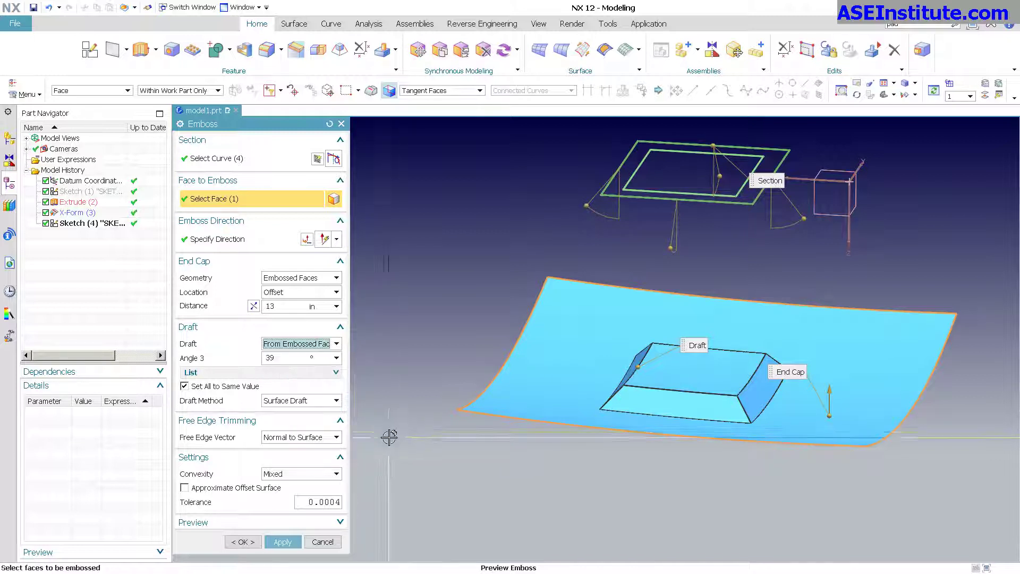
{"action": "left_click", "coordinate": [302, 400]}
{"action": "left_click", "coordinate": [301, 423]}
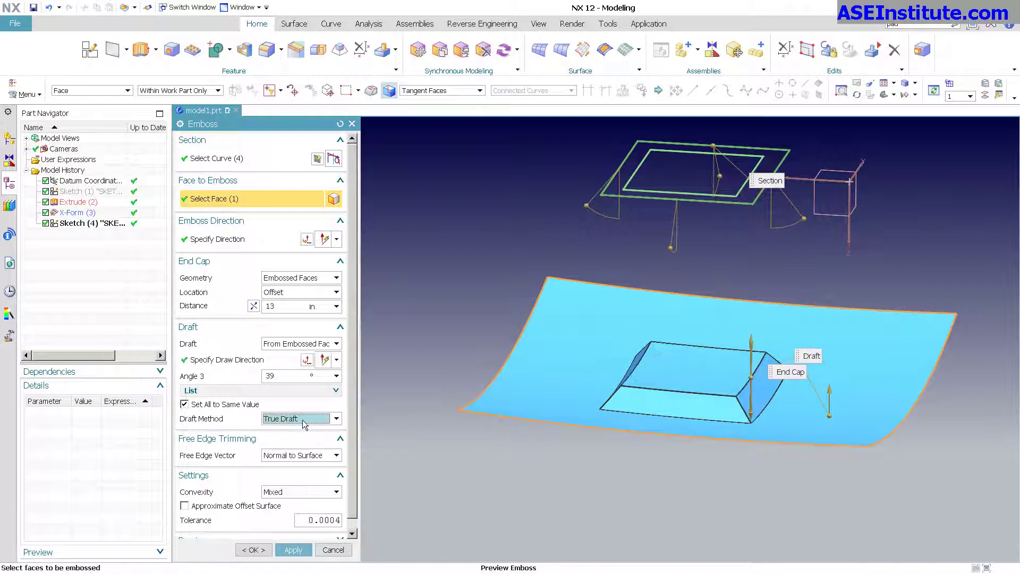
{"action": "left_click", "coordinate": [314, 420]}
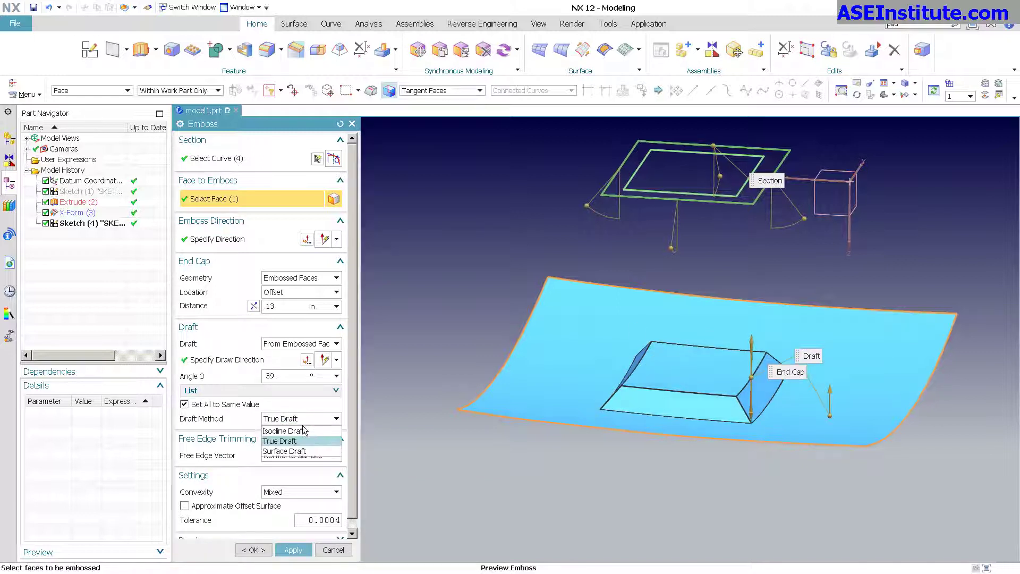
{"action": "left_click", "coordinate": [297, 428]}
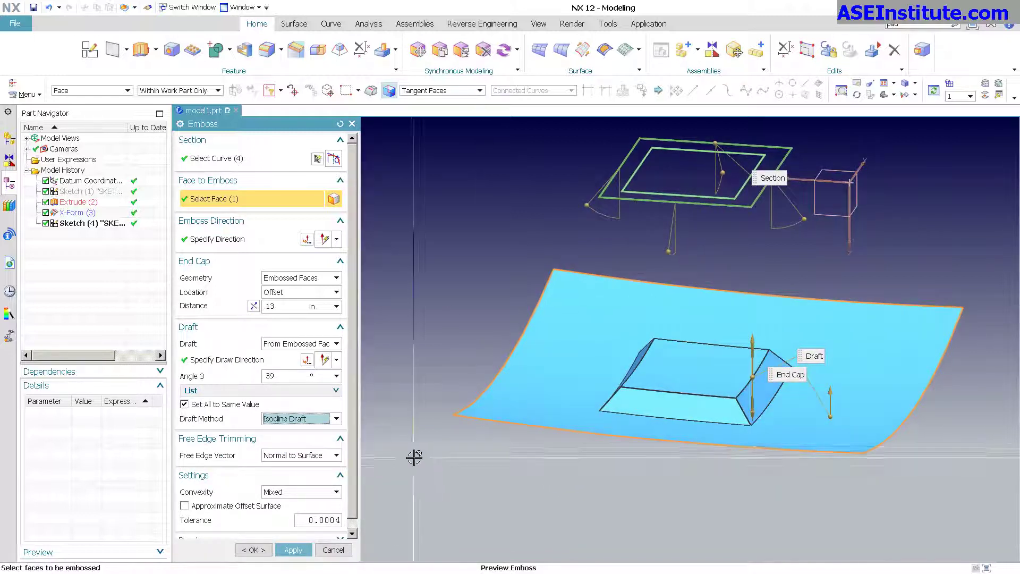
{"action": "scroll", "coordinate": [234, 445], "scroll_direction": "down", "scroll_amount": 1}
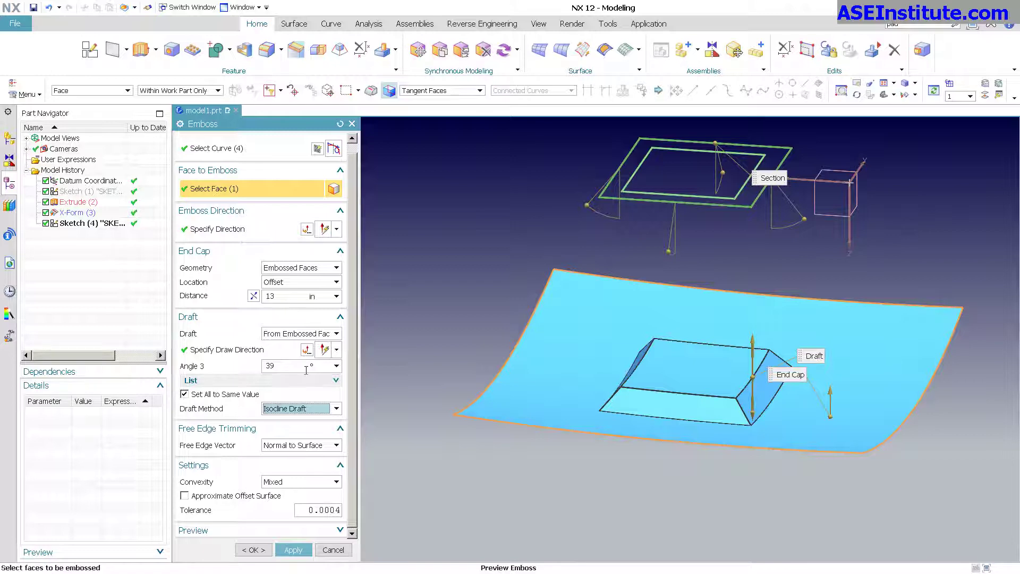
{"action": "left_click", "coordinate": [254, 549]}
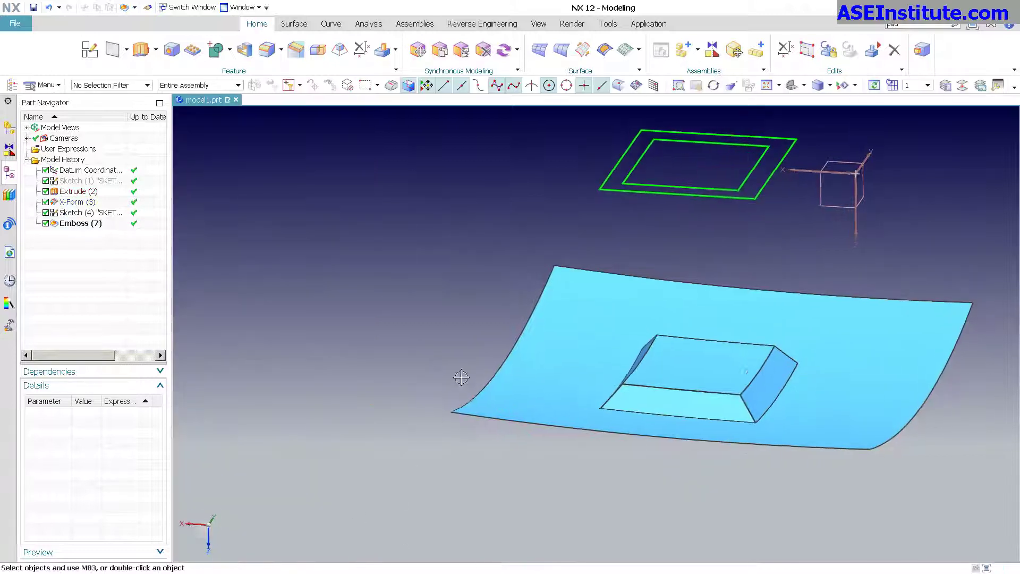
- Roll the model history back by making the sketch with the two rectangles the current feature
{"action": "middle_click_drag", "start_coordinate": [476, 296], "coordinate": [184, 109]}
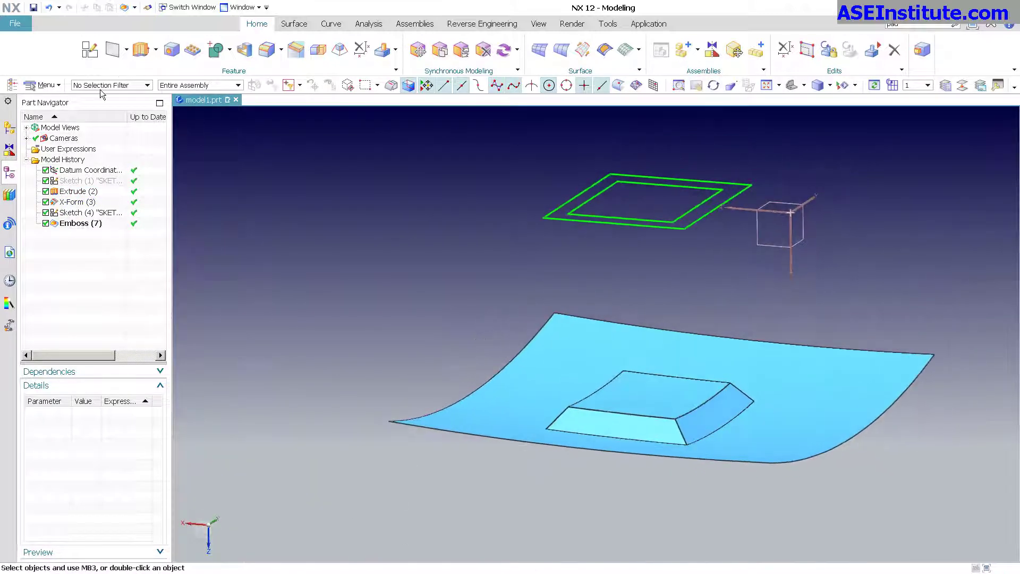
{"action": "left_click", "coordinate": [90, 213]}
{"action": "right_click", "coordinate": [91, 212]}
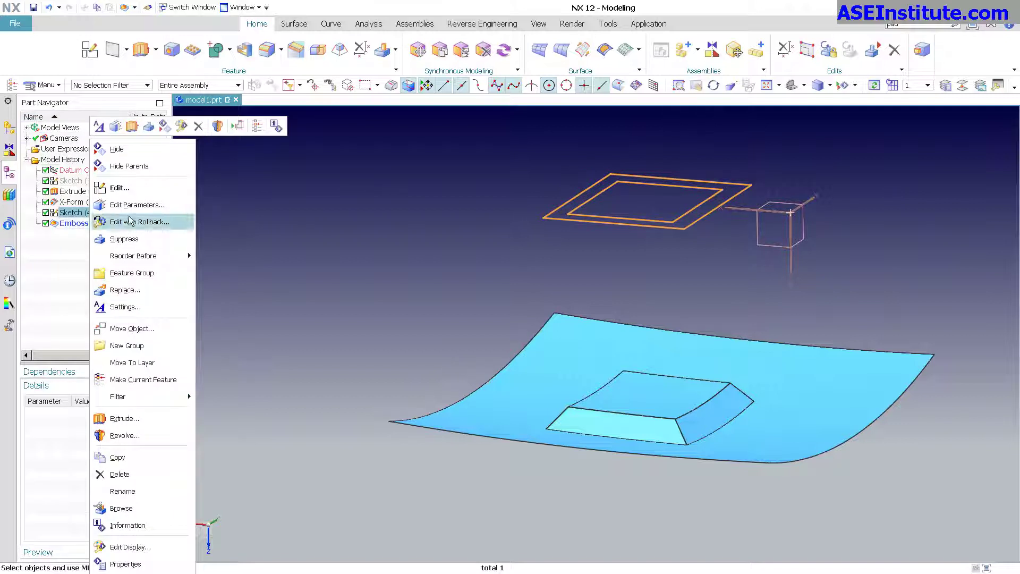
{"action": "left_click", "coordinate": [148, 388]}
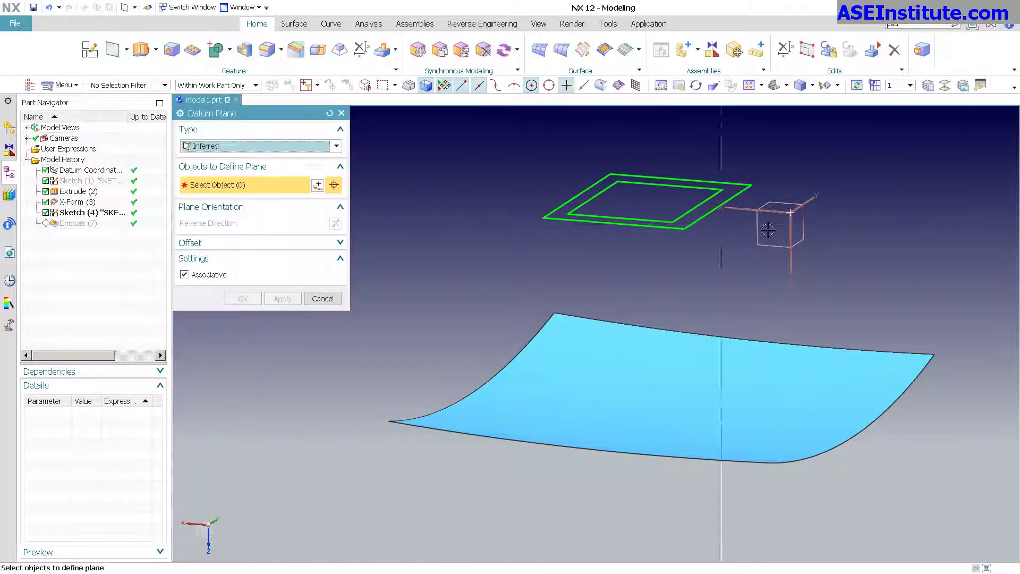
- Create a datum plane offset from the coordinate system's XY plane, between the sketch and the curved sheet, and enlarge it over the emboss area
{"action": "left_click", "coordinate": [795, 244]}
{"action": "middle_click_drag", "start_coordinate": [795, 243], "coordinate": [779, 228]}
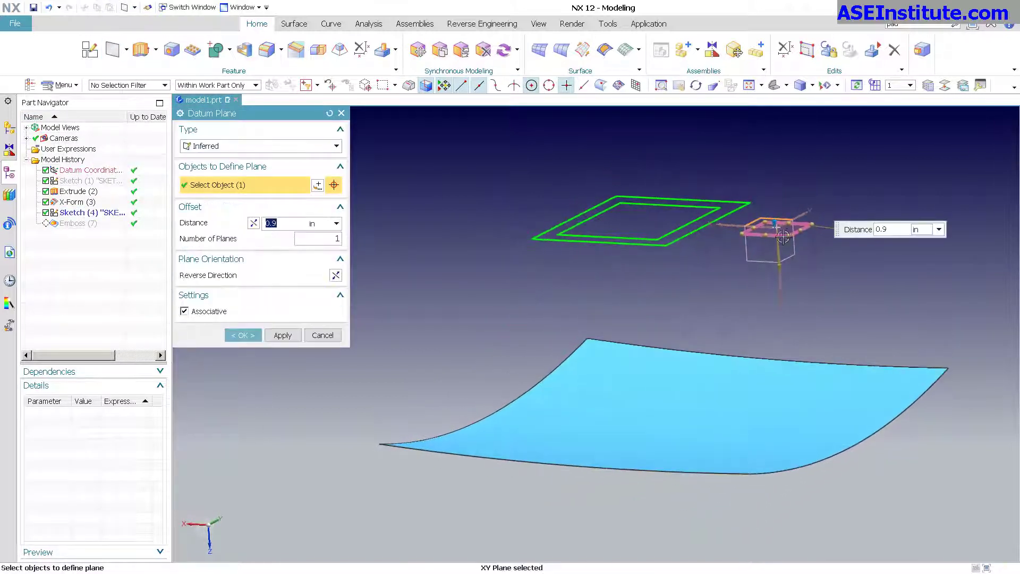
{"action": "left_click_drag", "start_coordinate": [774, 223], "coordinate": [781, 373]}
{"action": "middle_click_drag", "start_coordinate": [780, 373], "coordinate": [802, 376]}
{"action": "left_click_drag", "start_coordinate": [802, 375], "coordinate": [776, 383]}
{"action": "mouse_move", "coordinate": [777, 383]}
{"action": "middle_mouse_down"}
{"action": "mouse_move", "coordinate": [750, 369]}
{"action": "mouse_move", "coordinate": [792, 369]}
{"action": "middle_mouse_up"}
{"action": "left_click_drag", "start_coordinate": [798, 368], "coordinate": [474, 339]}
{"action": "left_click_drag", "start_coordinate": [697, 342], "coordinate": [667, 357]}
{"action": "middle_click", "coordinate": [392, 365]}
- Make the Emboss the current feature, reopen it for editing, and set its end cap geometry to the new datum plane
{"action": "scroll", "coordinate": [387, 364], "scroll_direction": "up", "scroll_amount": 1}
{"action": "middle_click_drag", "start_coordinate": [234, 324], "coordinate": [184, 298]}
{"action": "right_click", "coordinate": [81, 234]}
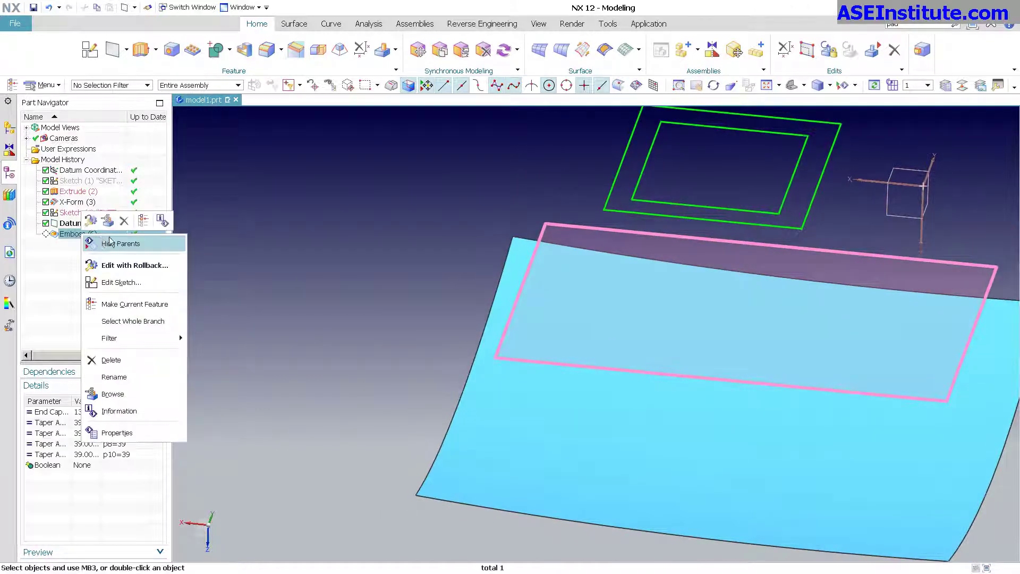
{"action": "left_click", "coordinate": [139, 303]}
{"action": "double_click", "coordinate": [83, 235]}
{"action": "middle_click_drag", "start_coordinate": [480, 436], "coordinate": [427, 355]}
{"action": "left_click", "coordinate": [303, 277]}
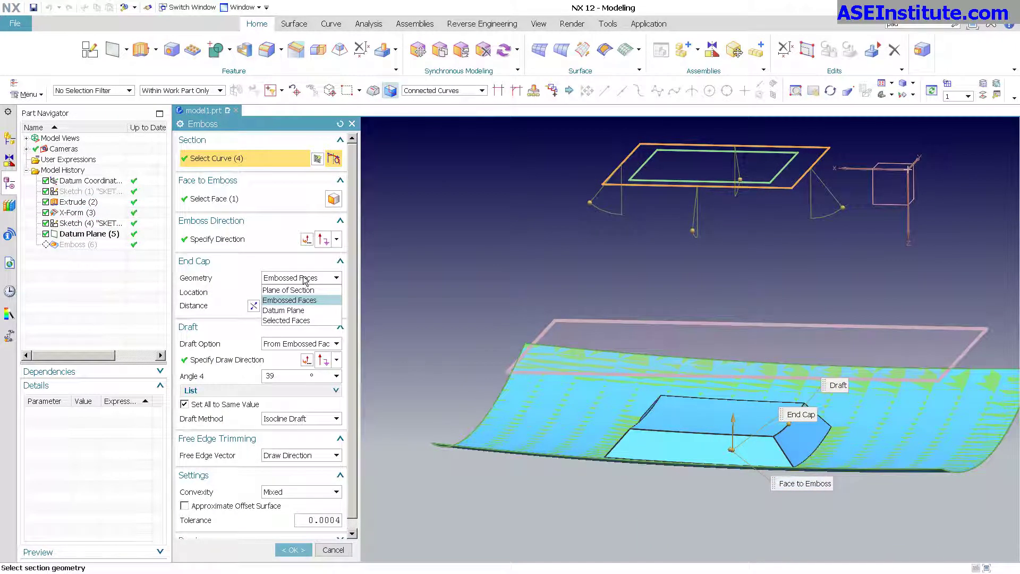
{"action": "left_click", "coordinate": [298, 314]}
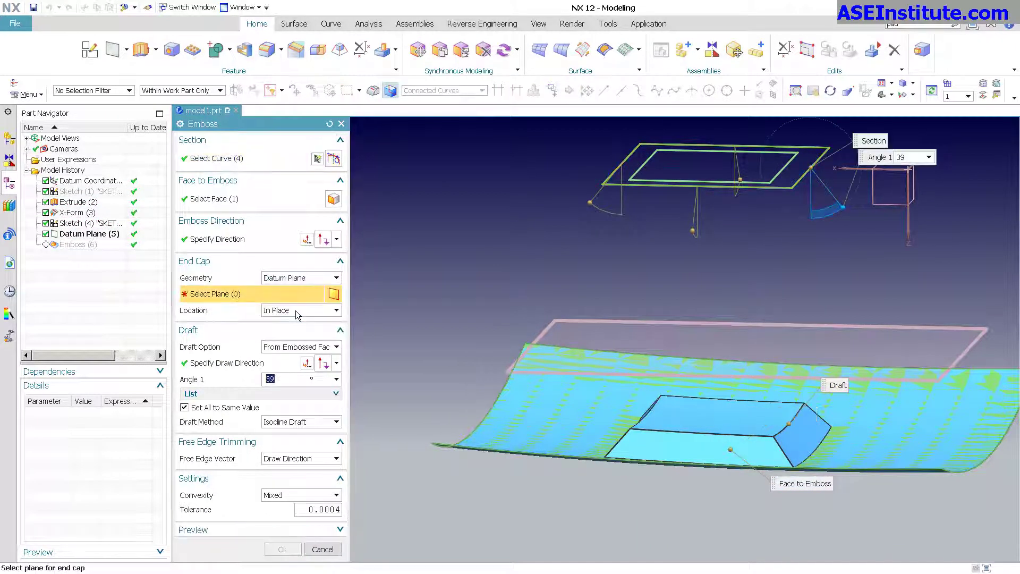
{"action": "left_click", "coordinate": [617, 321]}
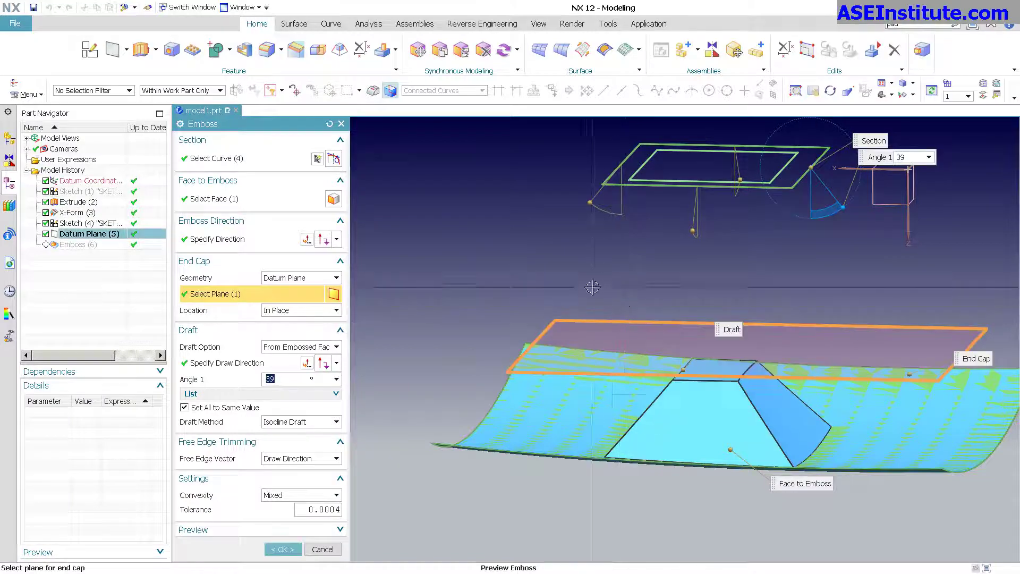
- Set the end cap location to Translate with a distance of 13 in from the datum plane and accept the emboss
{"action": "middle_click_drag", "start_coordinate": [663, 421], "coordinate": [774, 368]}
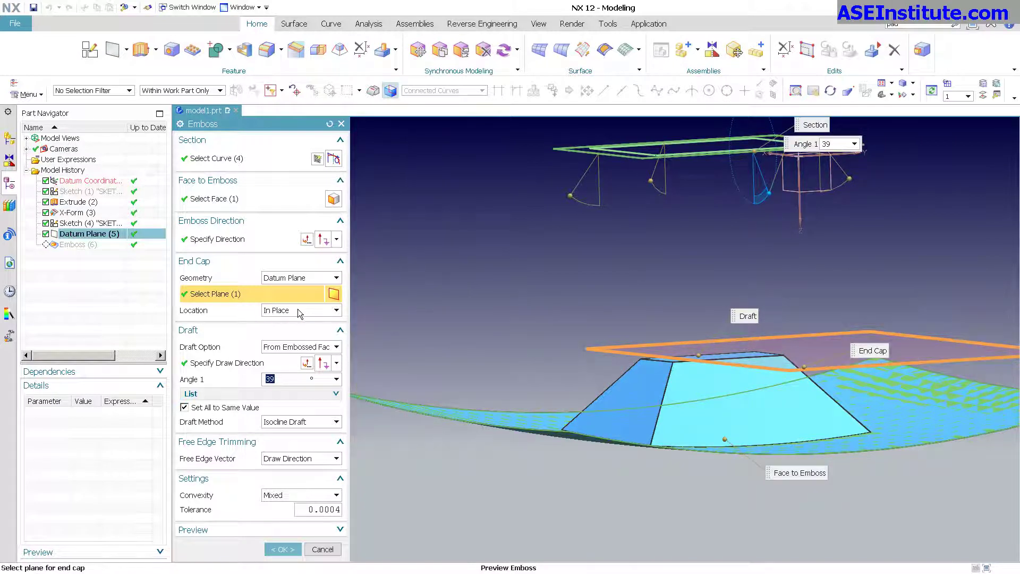
{"action": "left_click", "coordinate": [328, 311]}
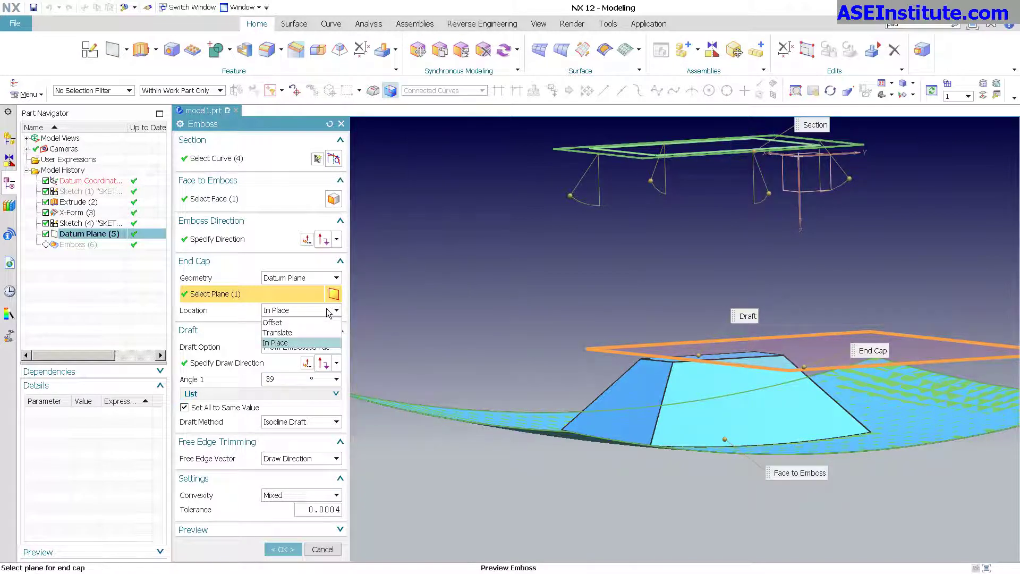
{"action": "left_click", "coordinate": [295, 330]}
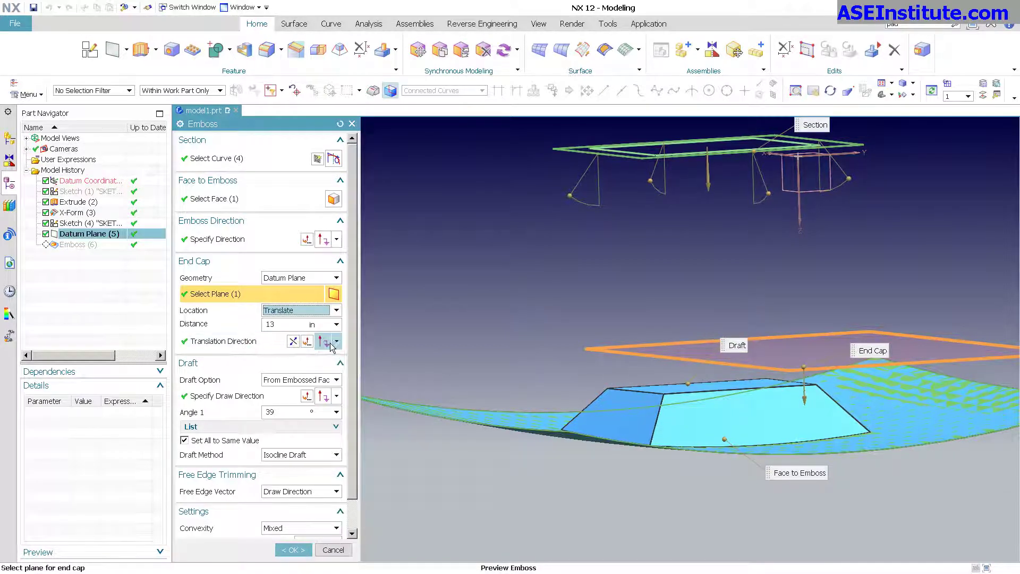
{"action": "middle_click_drag", "start_coordinate": [742, 379], "coordinate": [704, 380]}
{"action": "left_click_drag", "start_coordinate": [778, 396], "coordinate": [794, 376]}
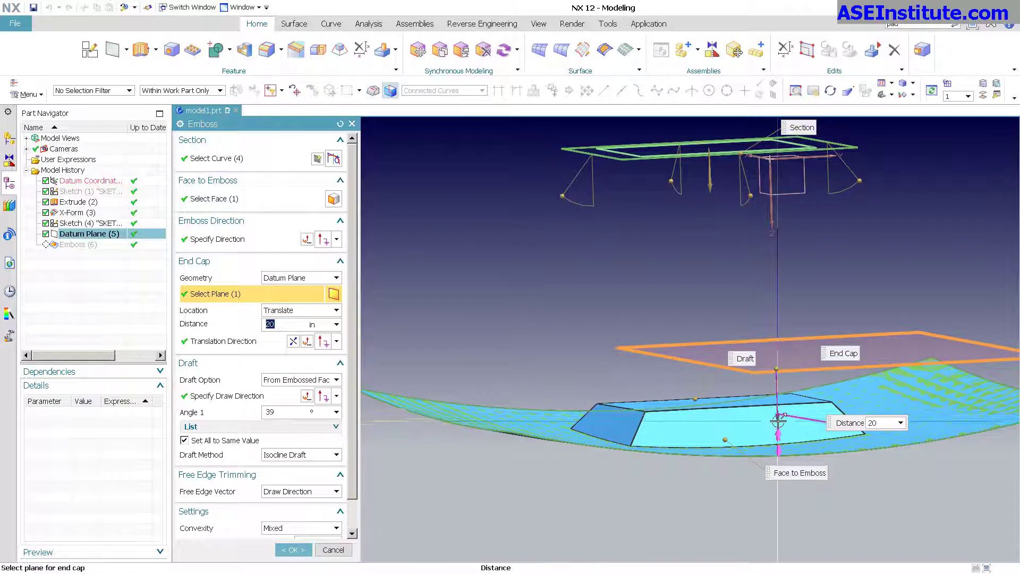
{"action": "mouse_move", "coordinate": [775, 418]}
{"action": "left_mouse_down"}
{"action": "mouse_move", "coordinate": [783, 390]}
{"action": "mouse_move", "coordinate": [779, 412]}
{"action": "mouse_move", "coordinate": [785, 402]}
{"action": "left_mouse_up"}
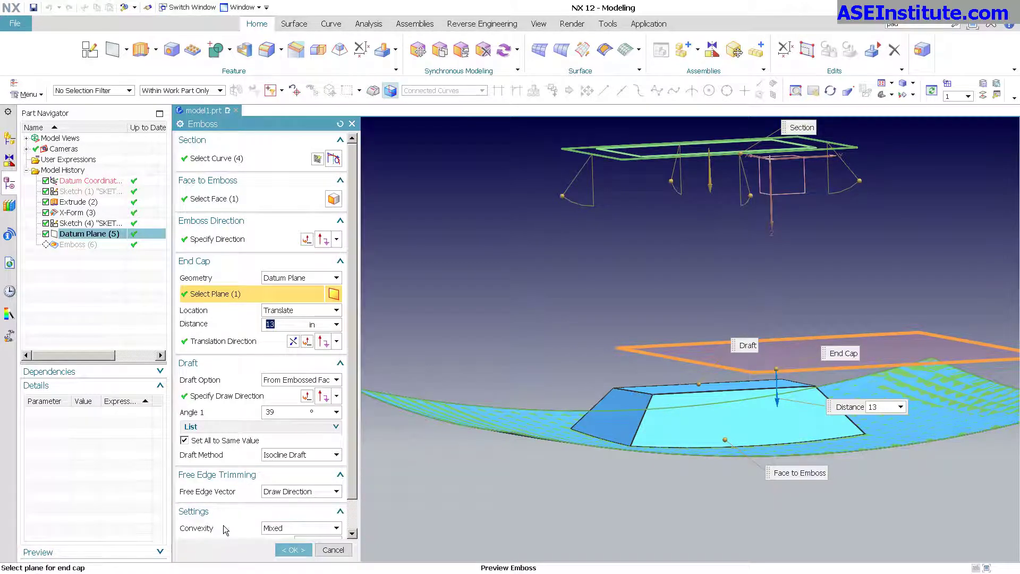
{"action": "left_click", "coordinate": [288, 550]}
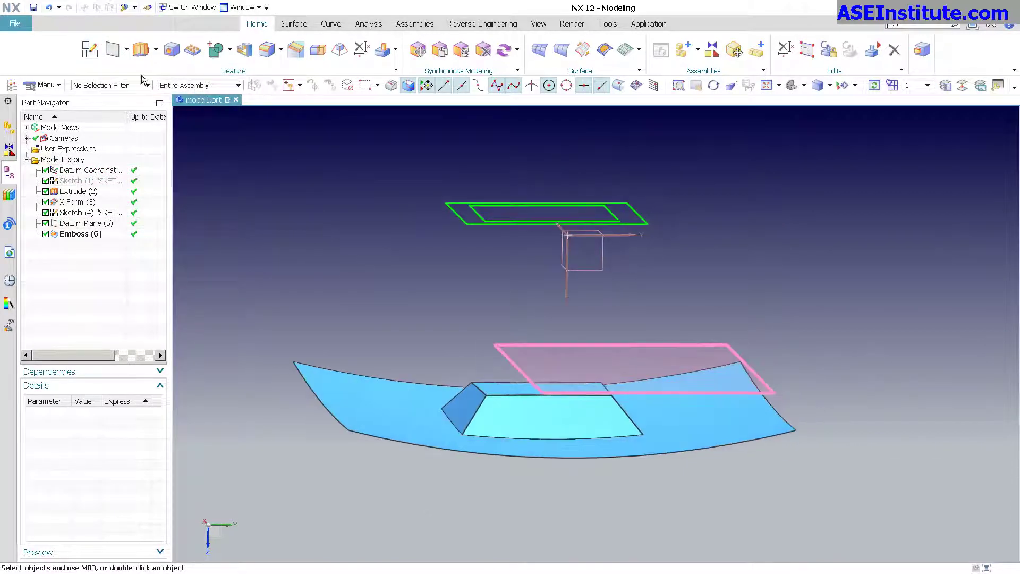
- Create a new, empty model part file
{"action": "left_click", "coordinate": [25, 25]}
{"action": "left_click", "coordinate": [38, 40]}
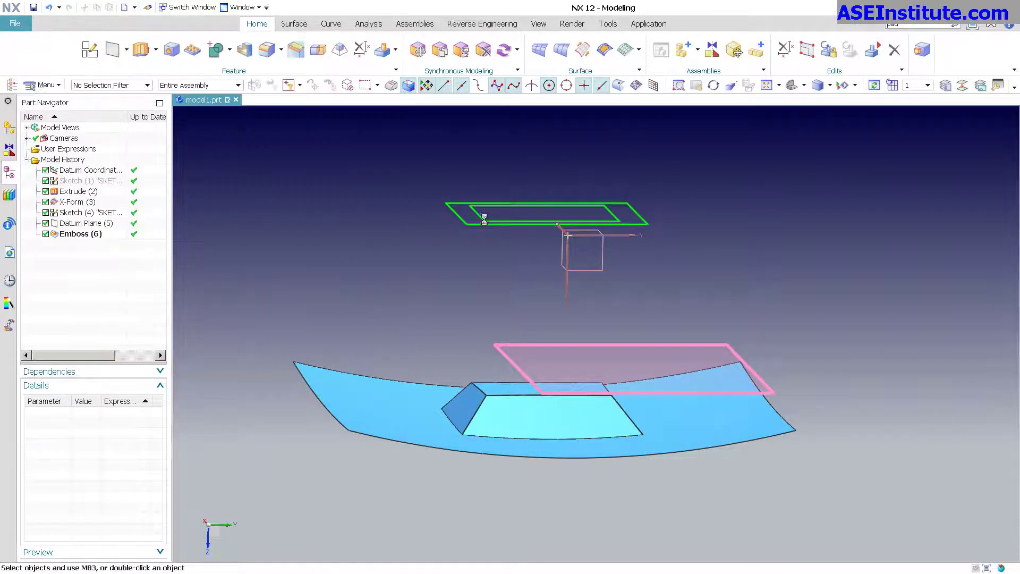
{"action": "left_click", "coordinate": [808, 556]}
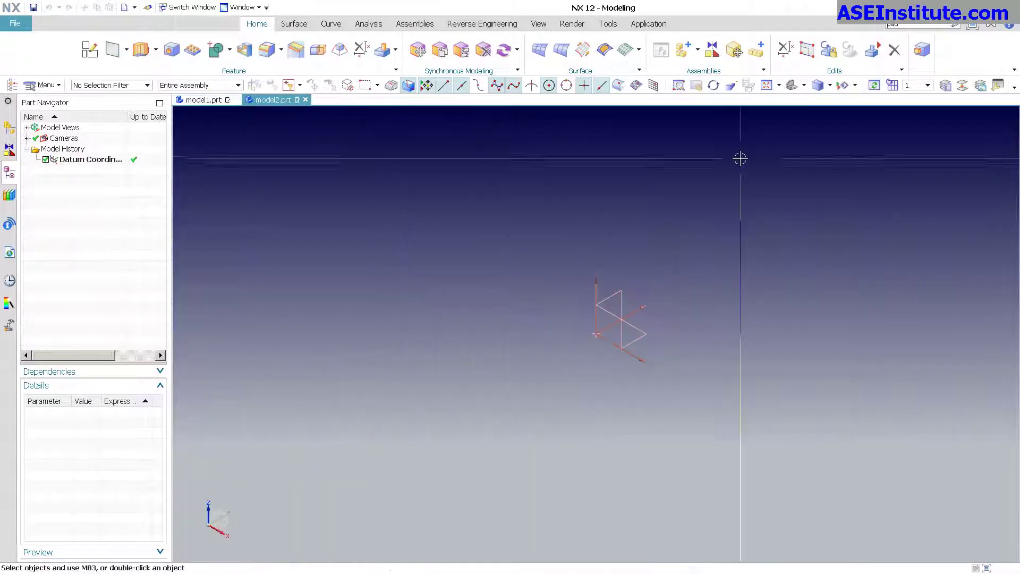
- Sketch one long diagonal line on the XY plane, descending past the origin from upper left to lower right, and finish the sketch
{"action": "left_click", "coordinate": [86, 49]}
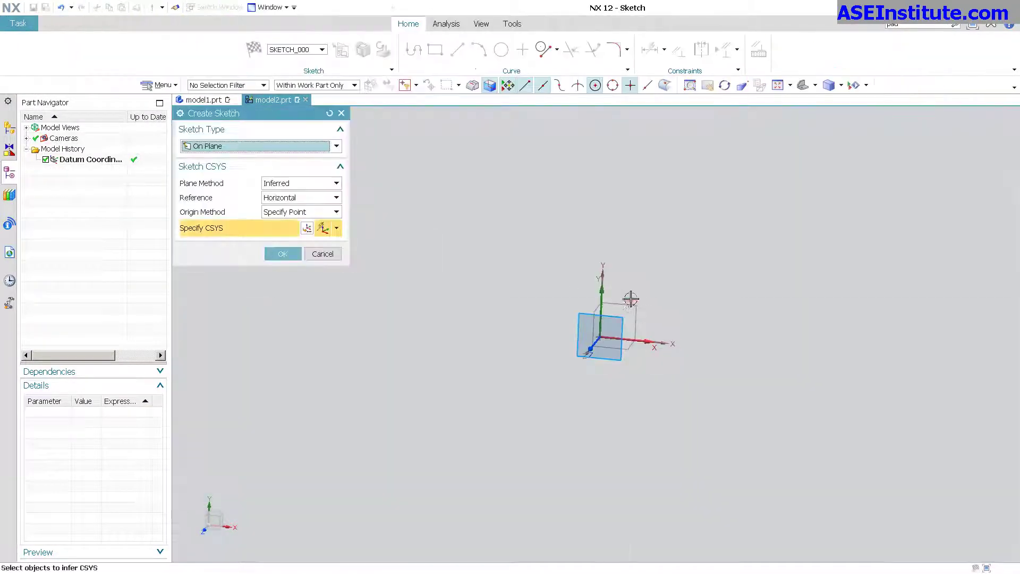
{"action": "left_click", "coordinate": [626, 302]}
{"action": "middle_click", "coordinate": [489, 255]}
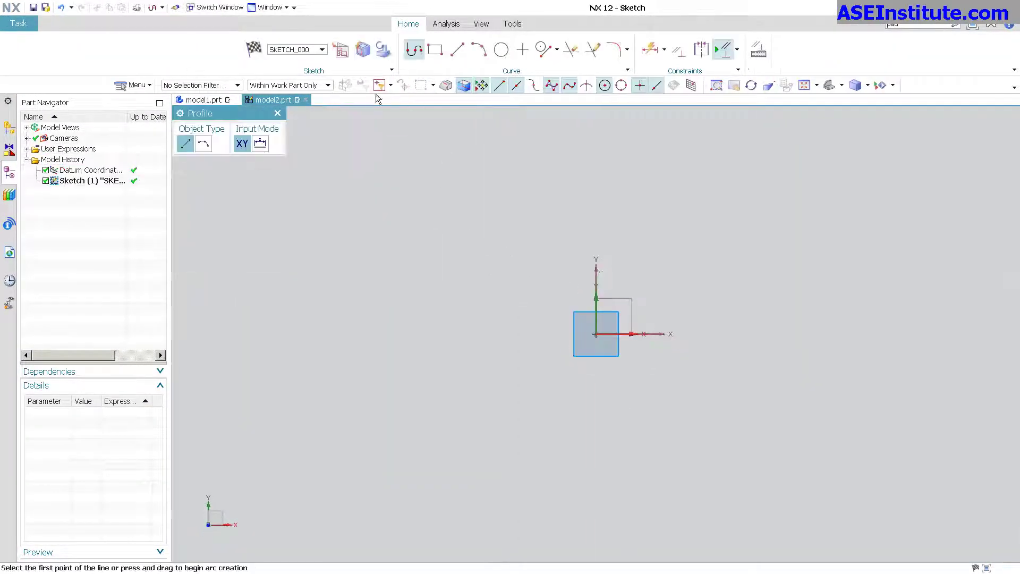
{"action": "left_click", "coordinate": [386, 153]}
{"action": "left_click", "coordinate": [867, 488]}
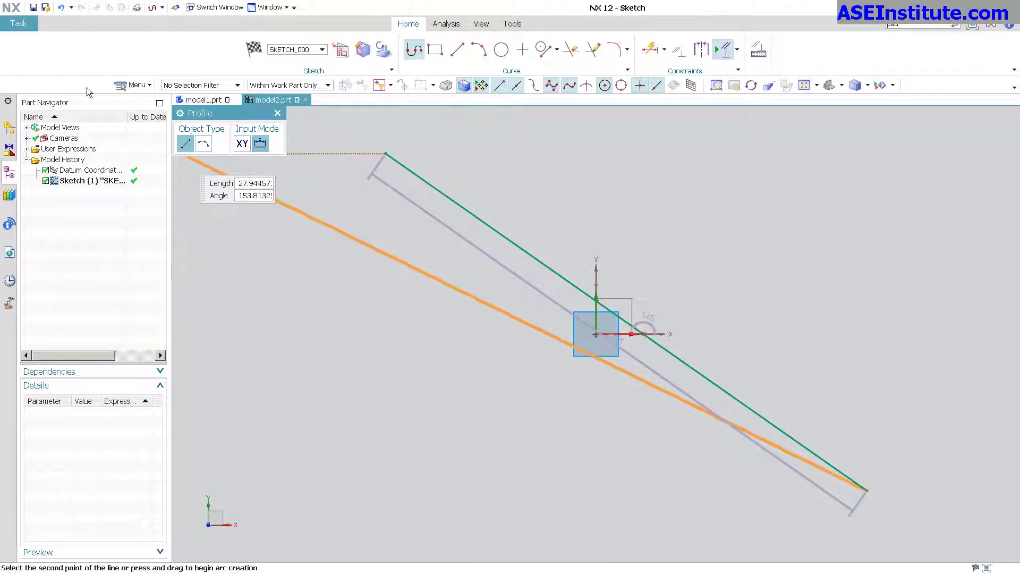
{"action": "left_click", "coordinate": [251, 52]}
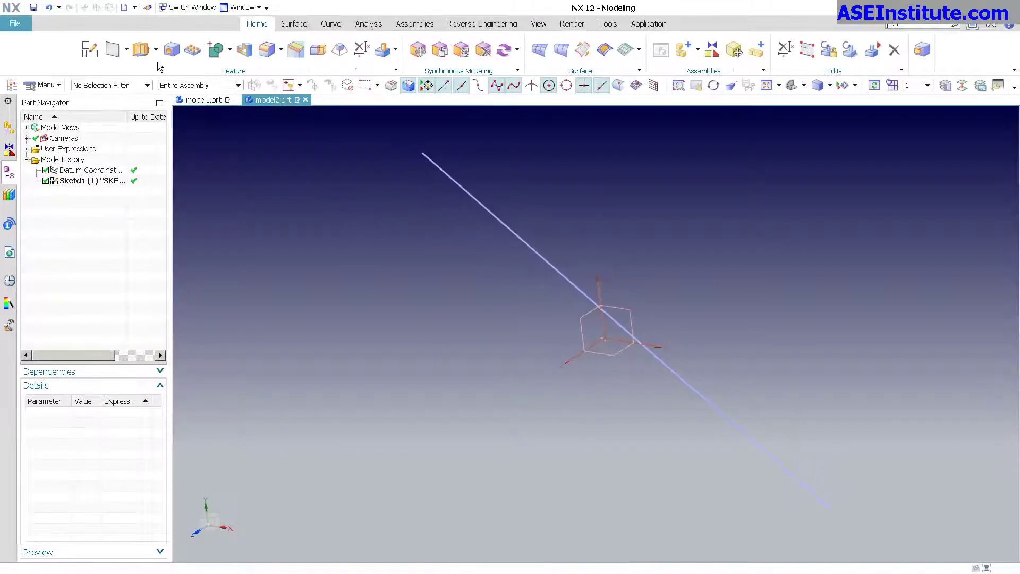
- Extrude the diagonal line into a sheet body from -12.2 in to 205 in with no boolean
{"action": "left_click", "coordinate": [627, 331]}
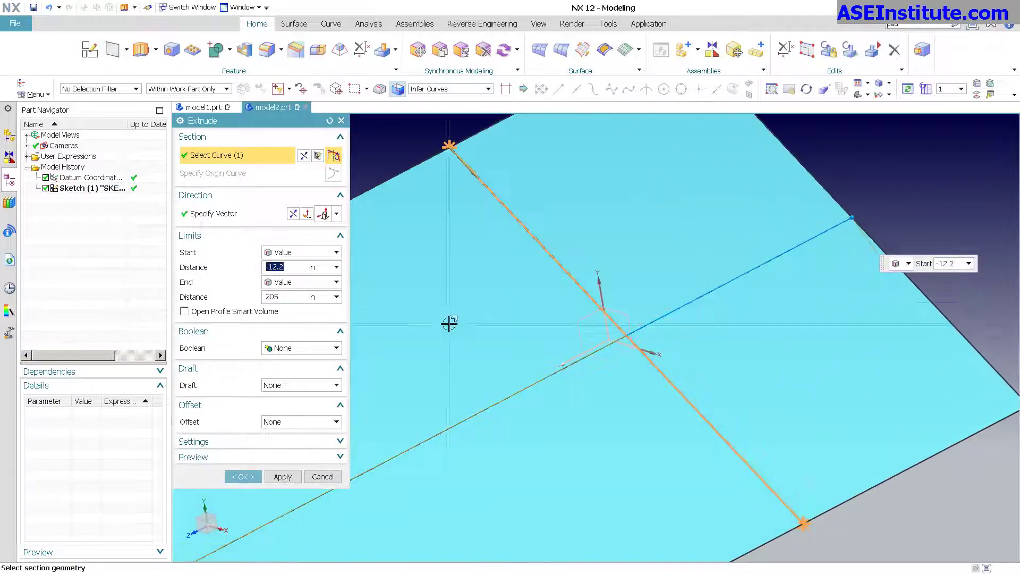
{"action": "left_click", "coordinate": [243, 475]}
{"action": "middle_click_drag", "start_coordinate": [367, 422], "coordinate": [517, 273]}
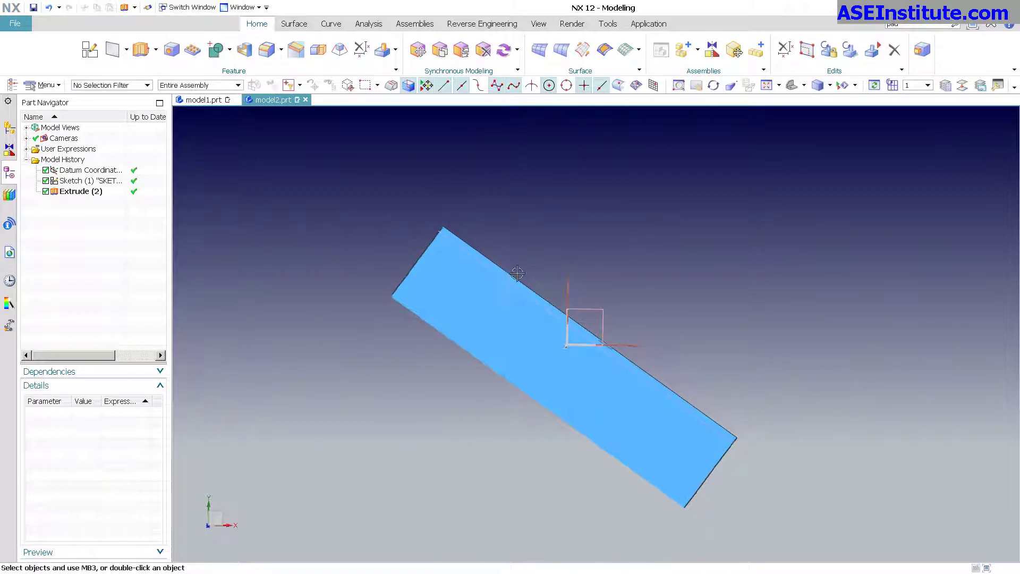
- Sketch a circle on the XZ plane, centred above the origin and within the sheet's width, shrink it, and finish the sketch
{"action": "left_click", "coordinate": [114, 47]}
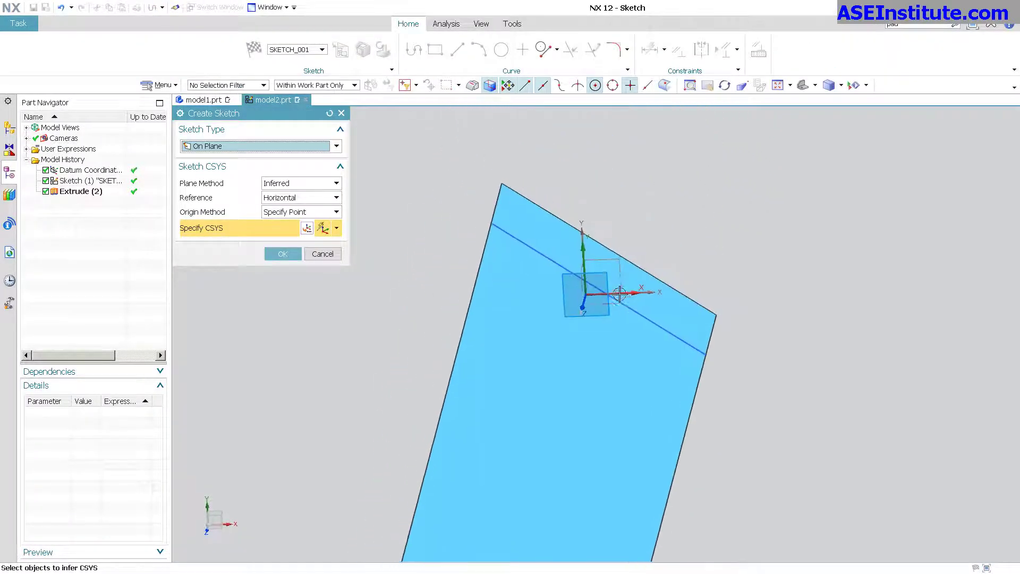
{"action": "middle_click_drag", "start_coordinate": [630, 306], "coordinate": [624, 310]}
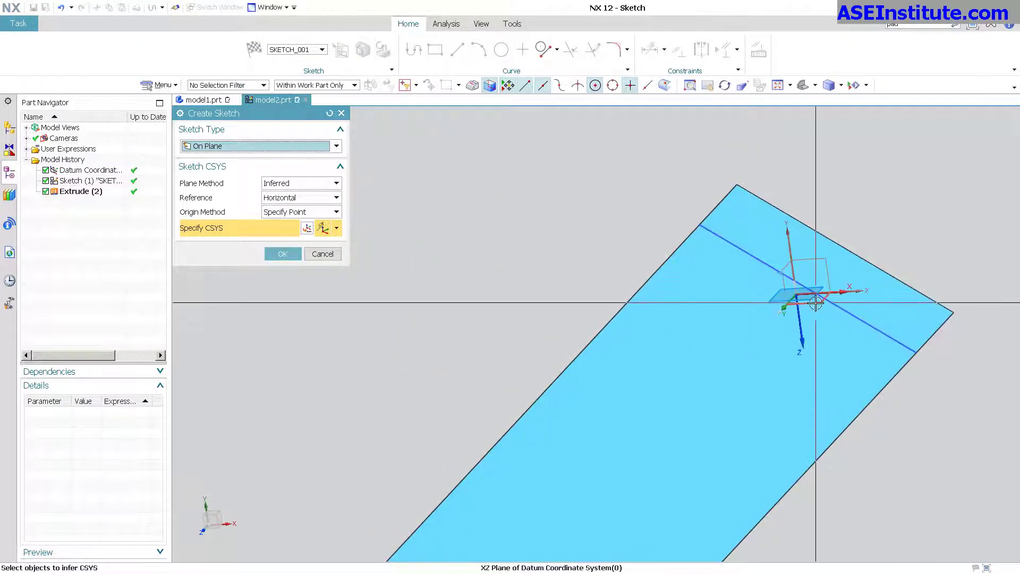
{"action": "left_click", "coordinate": [796, 298]}
{"action": "left_click", "coordinate": [282, 253]}
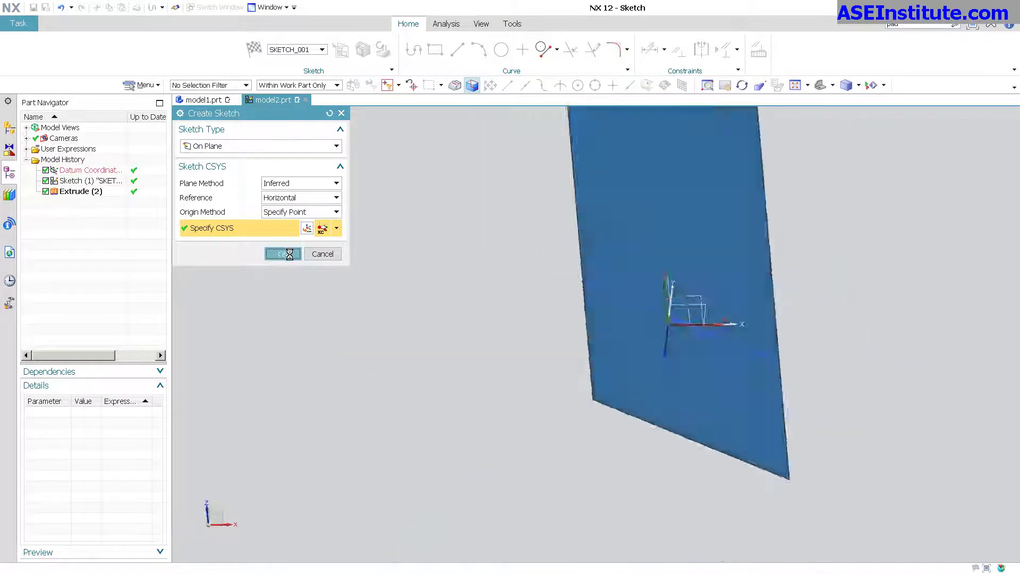
{"action": "left_click", "coordinate": [501, 49]}
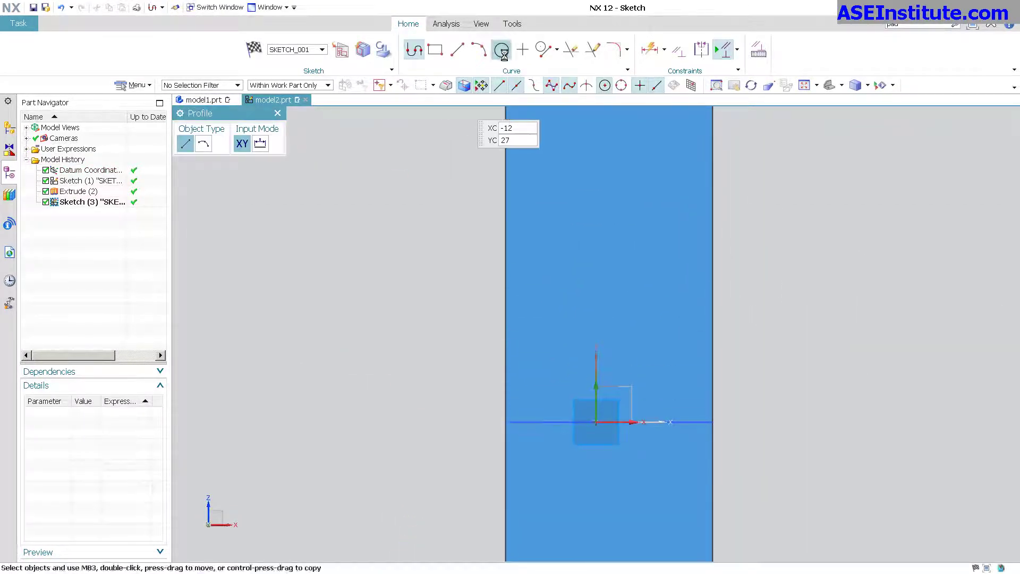
{"action": "left_click", "coordinate": [604, 258]}
{"action": "left_click", "coordinate": [650, 281]}
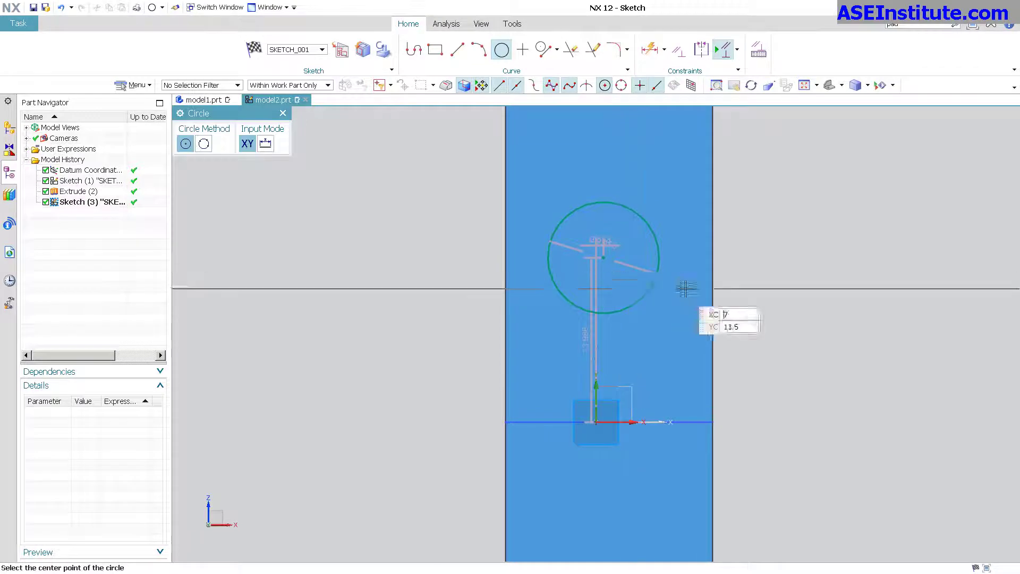
{"action": "key", "text": "Escape"}
{"action": "left_click_drag", "start_coordinate": [561, 291], "coordinate": [577, 285]}
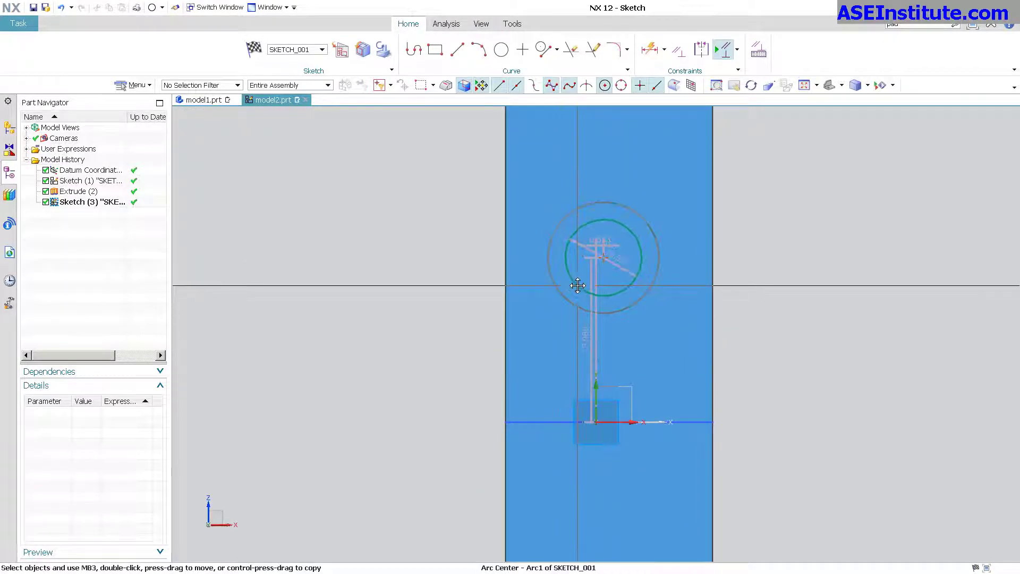
{"action": "left_click", "coordinate": [255, 50]}
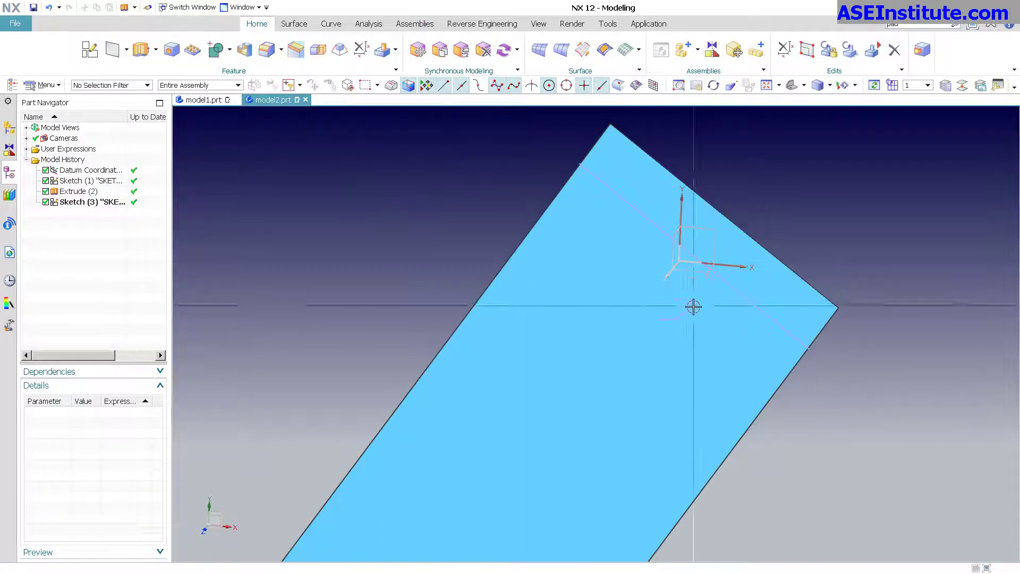
- Start an Emboss with the circle as section and the sheet as face, and set the end cap geometry to Plane of Section
{"action": "left_click", "coordinate": [396, 51]}
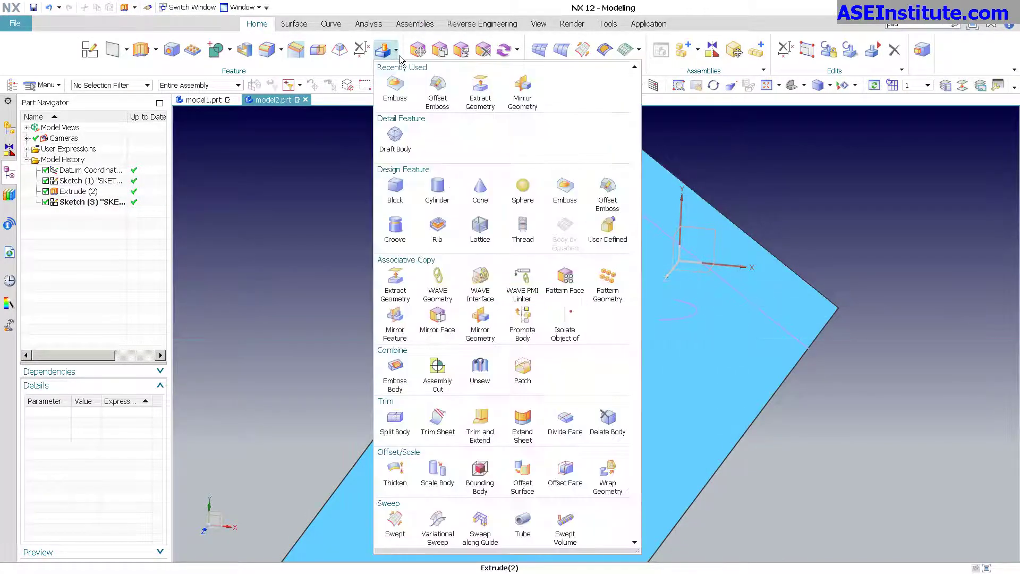
{"action": "left_click", "coordinate": [565, 187]}
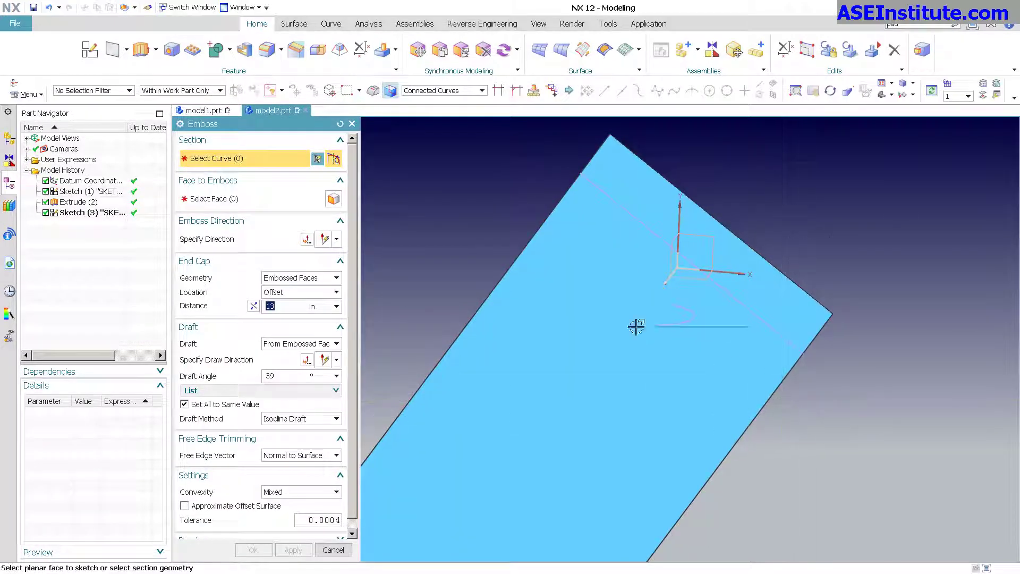
{"action": "left_click", "coordinate": [682, 322]}
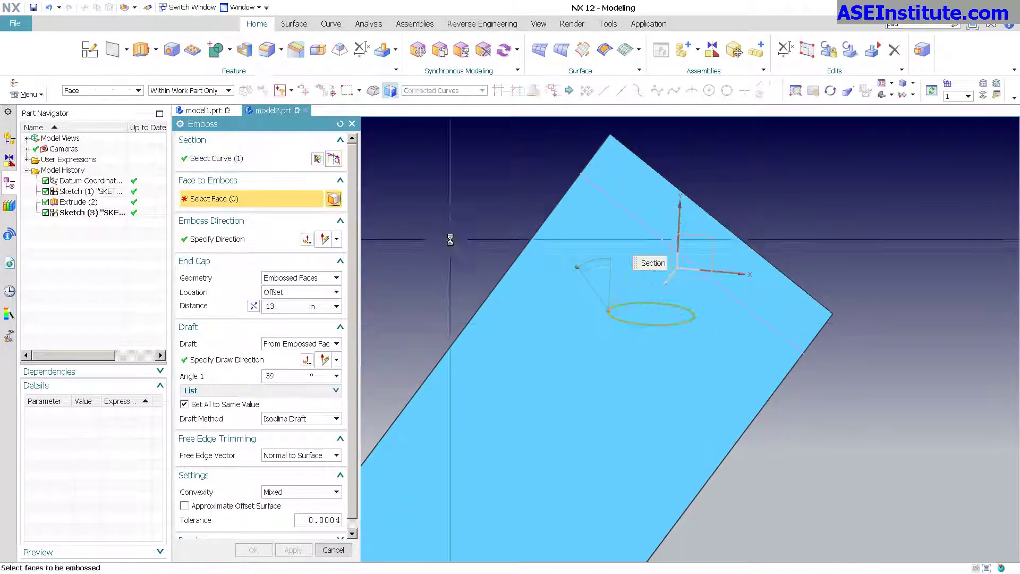
{"action": "left_click", "coordinate": [544, 358]}
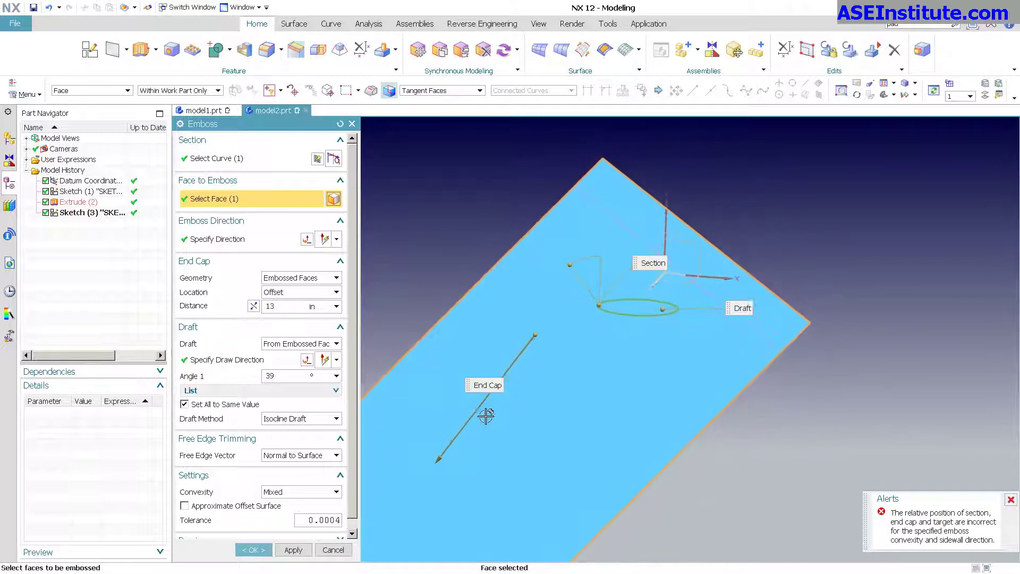
{"action": "left_click", "coordinate": [291, 278]}
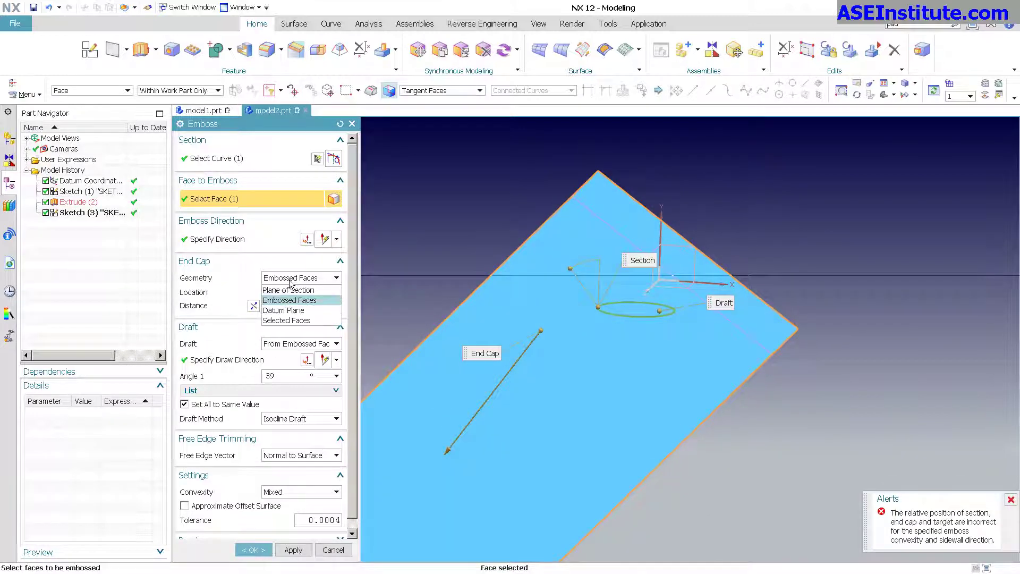
{"action": "left_click", "coordinate": [312, 290]}
- Reduce the emboss draft angle to 29° and accept the emboss
{"action": "middle_click_drag", "start_coordinate": [546, 357], "coordinate": [622, 334]}
{"action": "left_click_drag", "start_coordinate": [583, 299], "coordinate": [590, 300]}
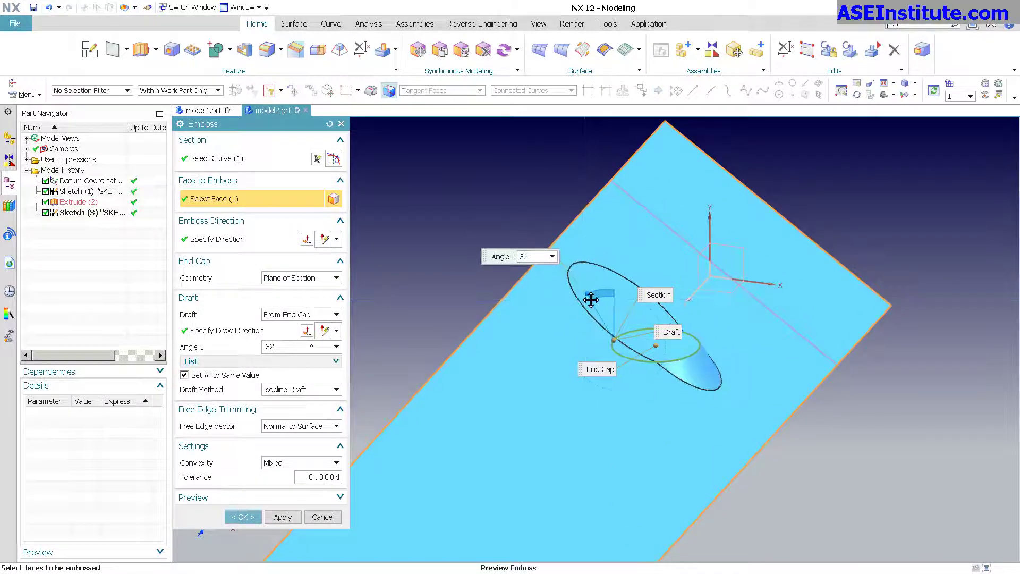
{"action": "middle_click_drag", "start_coordinate": [732, 408], "coordinate": [742, 436]}
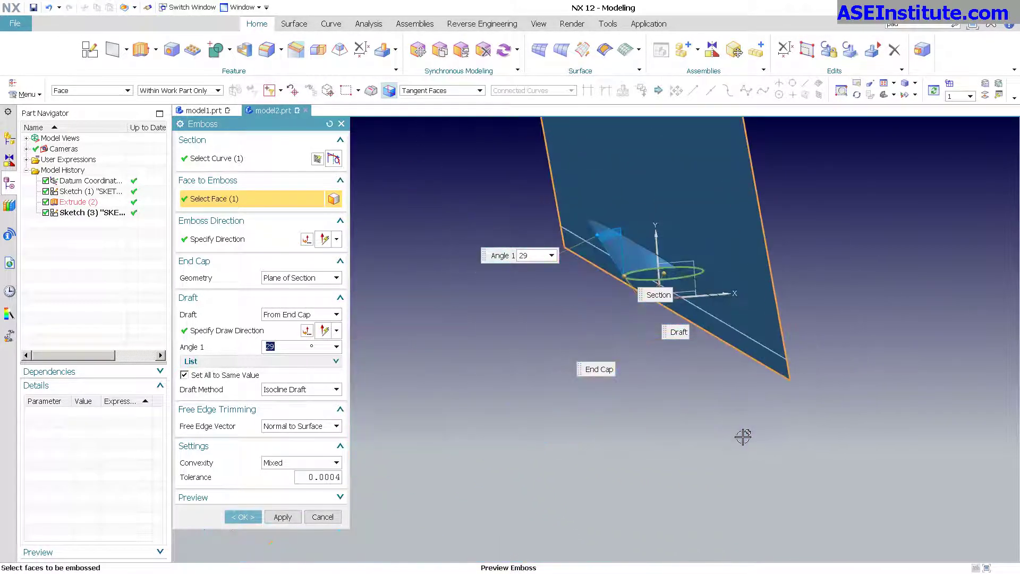
{"action": "middle_click_drag", "start_coordinate": [610, 451], "coordinate": [494, 403]}
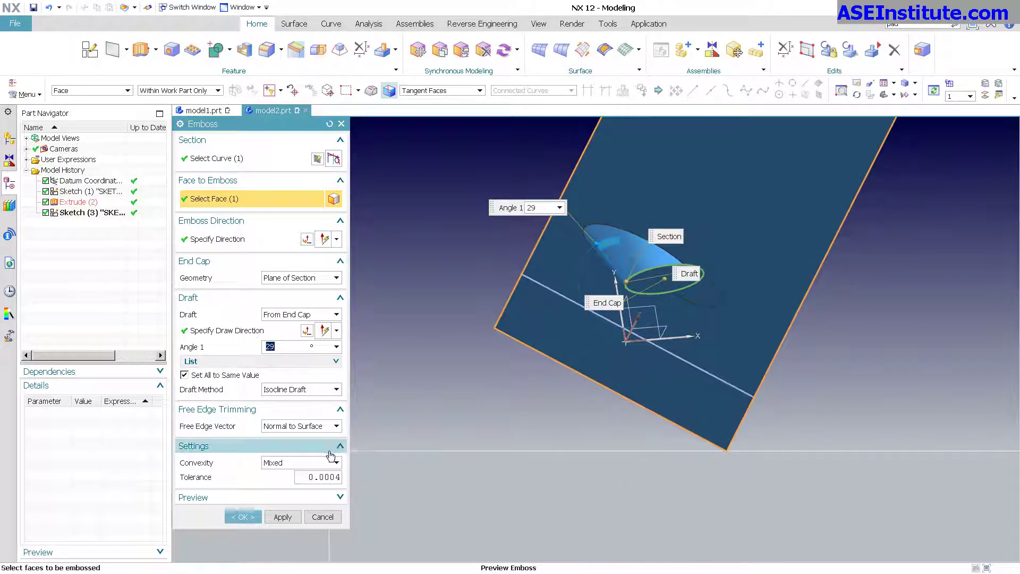
{"action": "left_click", "coordinate": [242, 516]}
{"action": "middle_click_drag", "start_coordinate": [464, 426], "coordinate": [465, 426]}
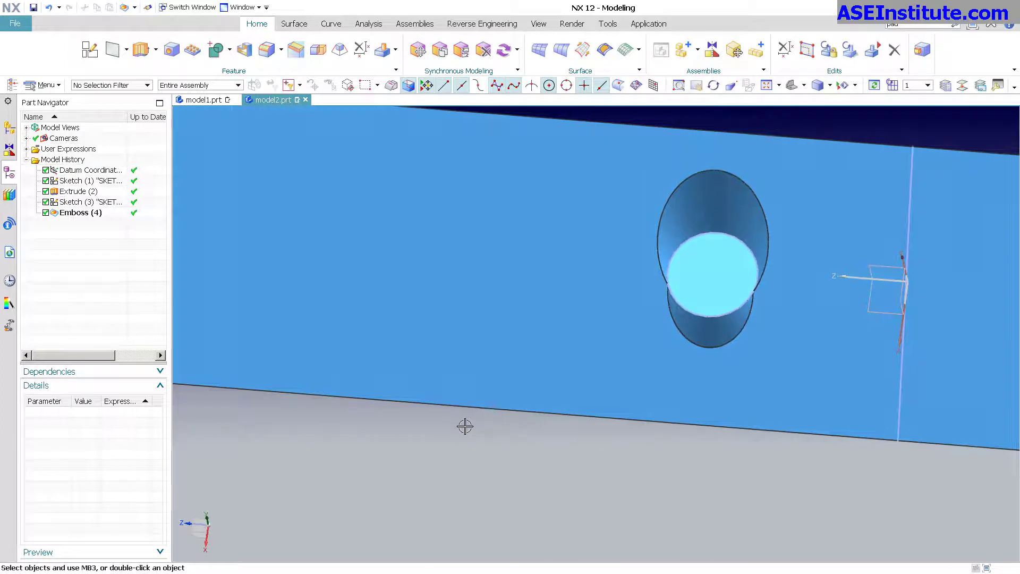
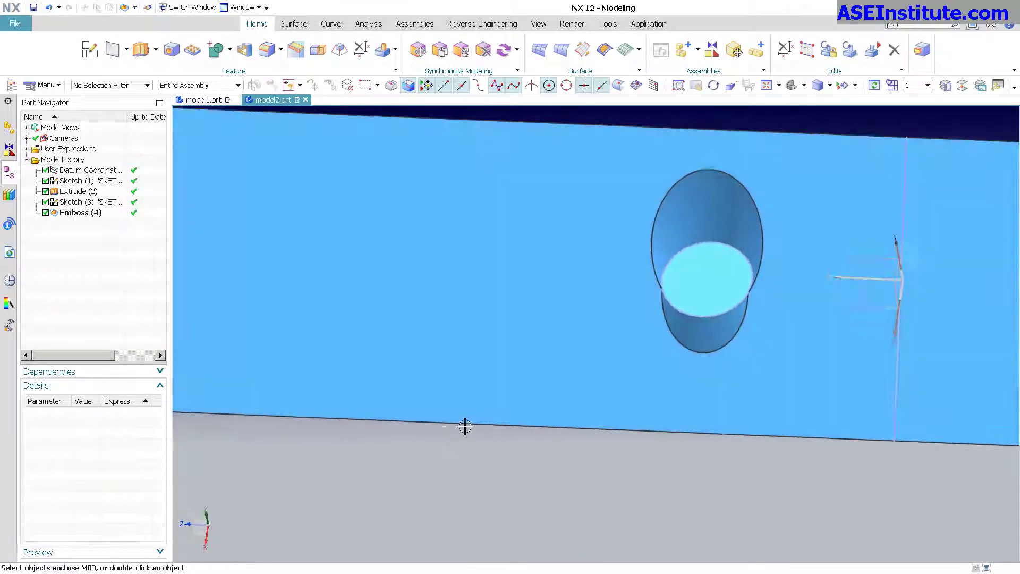
{"action": "middle_click_drag", "start_coordinate": [465, 426], "coordinate": [465, 426]}
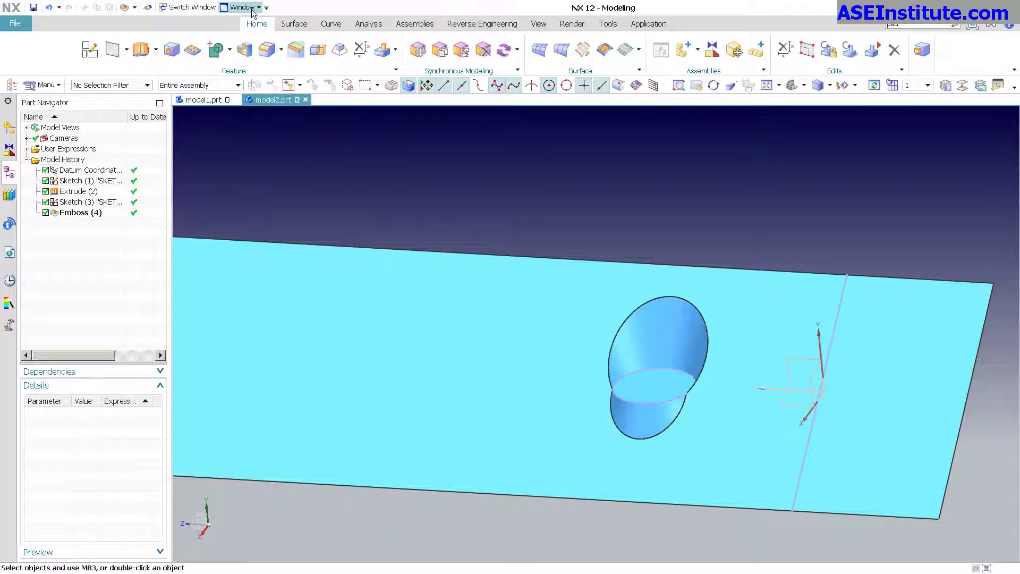
- Undo the emboss, the circle sketch, the extruded sheet and the line sketch in model2.prt
{"action": "left_click", "coordinate": [192, 7]}
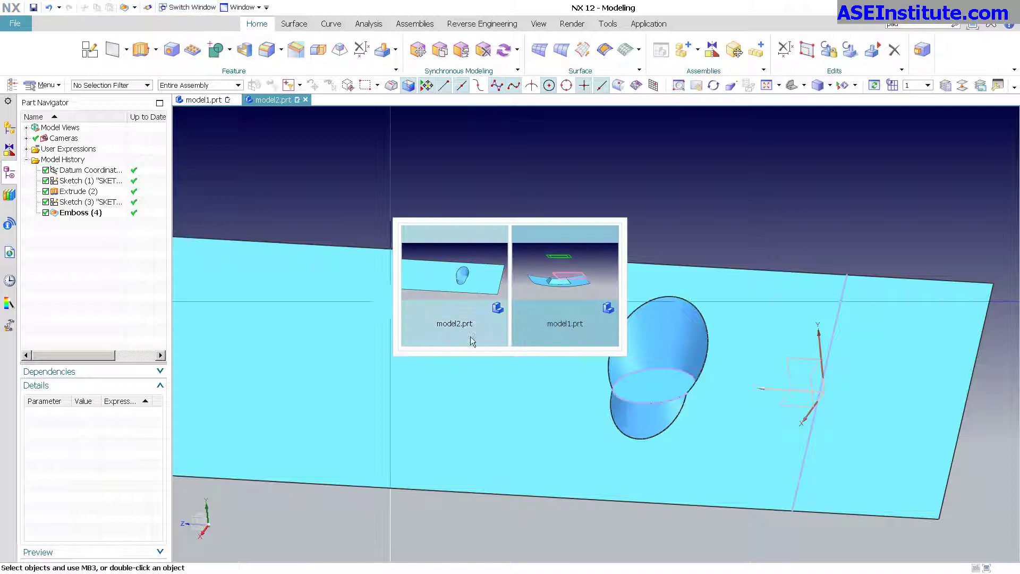
{"action": "left_click", "coordinate": [565, 319]}
{"action": "middle_click_drag", "start_coordinate": [722, 385], "coordinate": [708, 343]}
{"action": "left_click", "coordinate": [655, 320]}
{"action": "key", "text": "ctrl+z"}
{"action": "key", "text": "ctrl+z"}
{"action": "key", "text": "ctrl+z"}
{"action": "key", "text": "ctrl+z"}
{"action": "key", "text": "ctrl+z"}
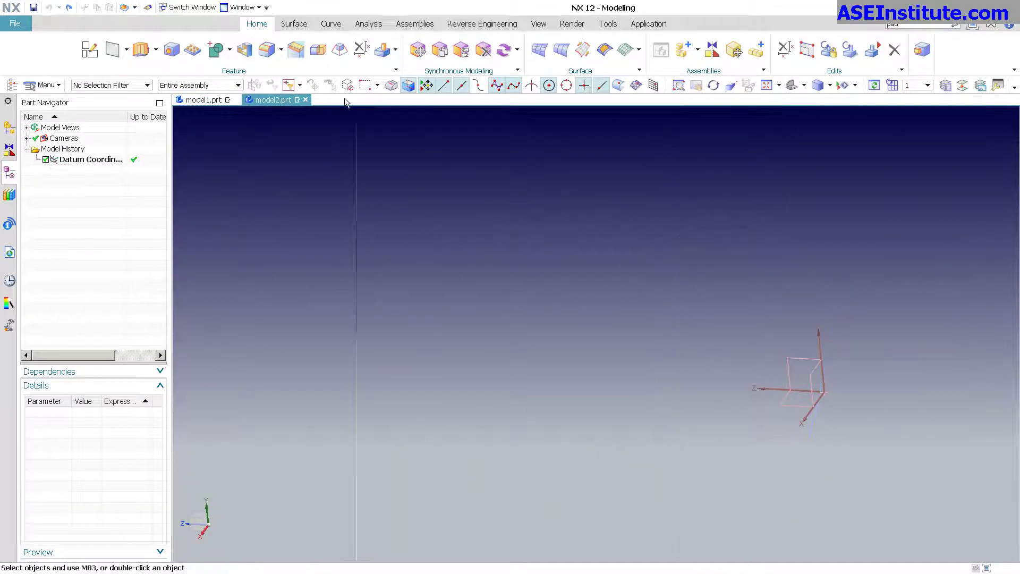
- Switch to model1.prt and delete the emboss and the offset datum plane above the curved sheet
{"action": "left_click", "coordinate": [201, 8]}
{"action": "left_click", "coordinate": [563, 281]}
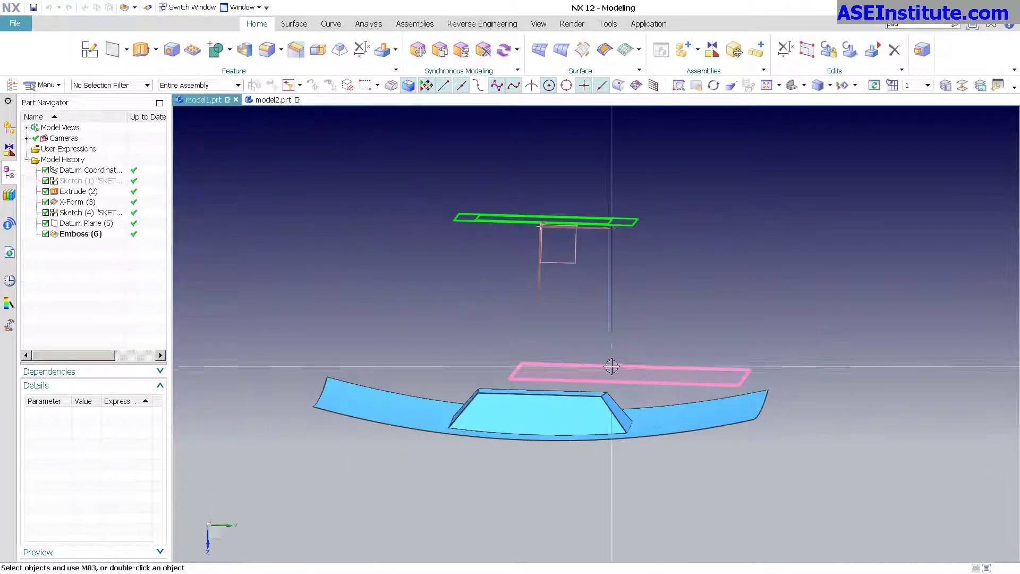
{"action": "left_click", "coordinate": [560, 405]}
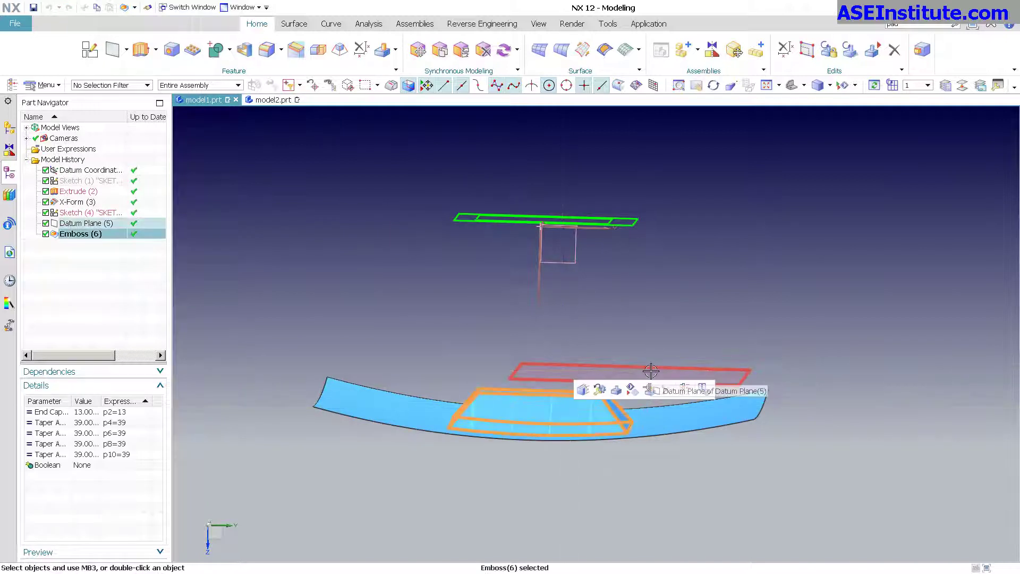
{"action": "left_click", "coordinate": [666, 389]}
{"action": "left_click", "coordinate": [659, 371]}
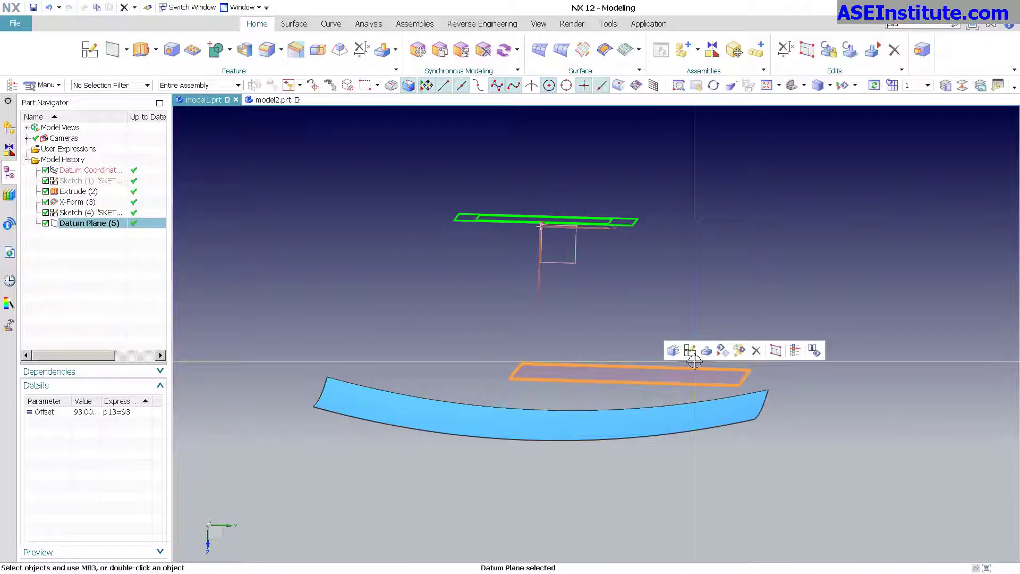
{"action": "key", "text": "Delete"}
- Create uniform isoparametric curves in the U direction on the curved sheet, one along each end edge and one through the middle
{"action": "middle_click_drag", "start_coordinate": [620, 308], "coordinate": [650, 257]}
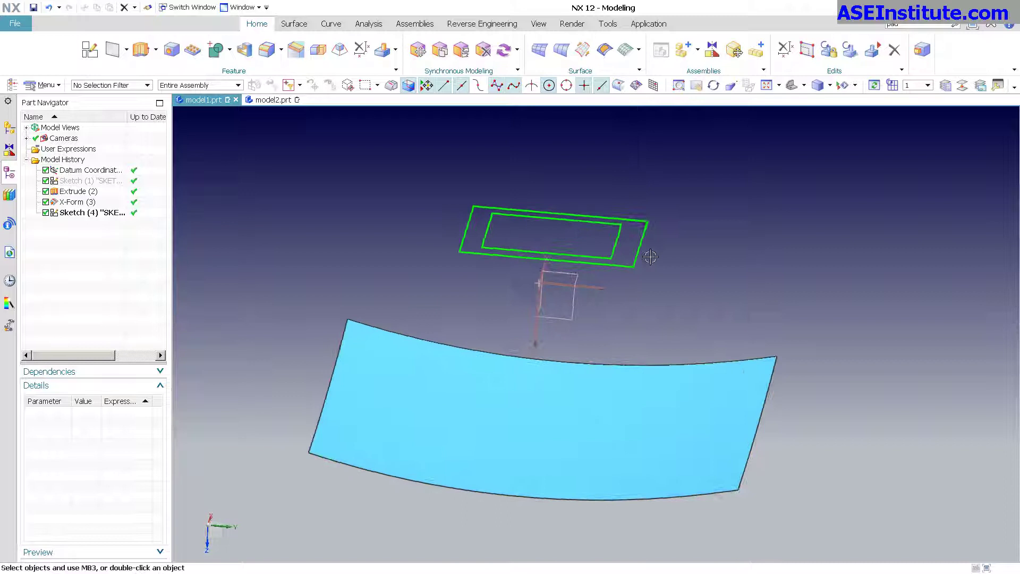
{"action": "mouse_move", "coordinate": [669, 326]}
{"action": "middle_mouse_down"}
{"action": "mouse_move", "coordinate": [603, 321]}
{"action": "mouse_move", "coordinate": [550, 301]}
{"action": "middle_mouse_up"}
{"action": "left_click", "coordinate": [331, 24]}
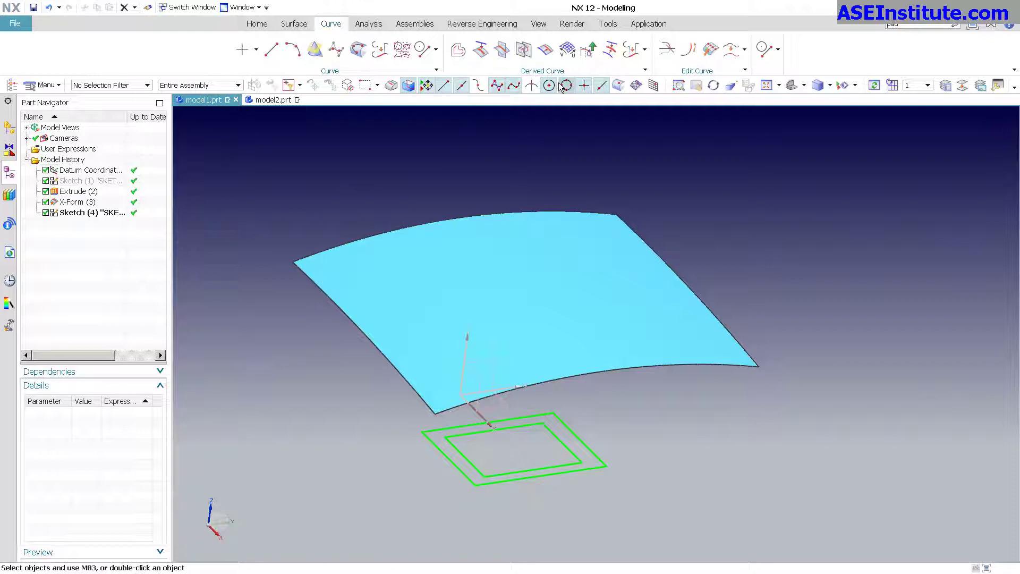
{"action": "left_click", "coordinate": [568, 49]}
{"action": "left_click", "coordinate": [557, 272]}
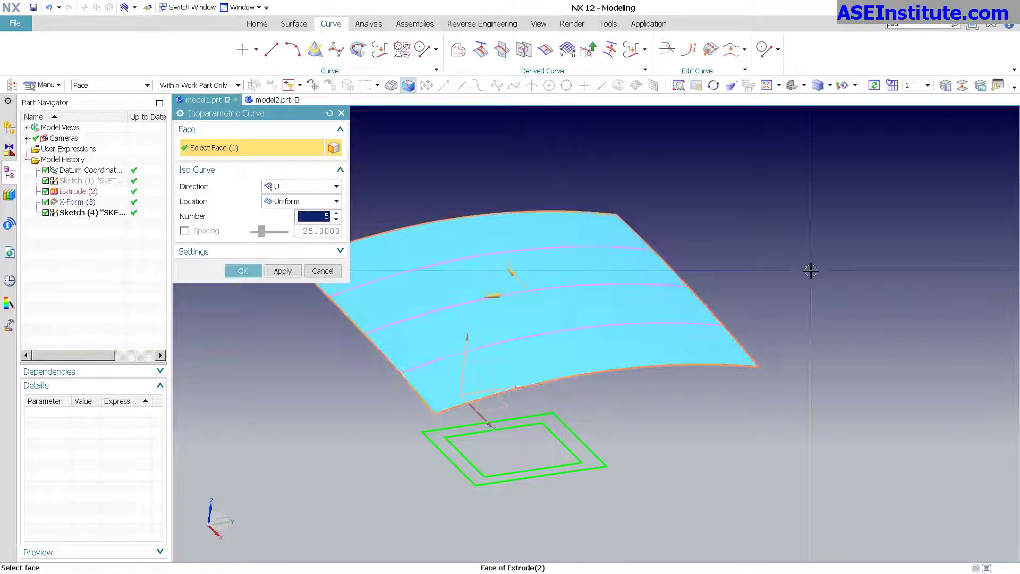
{"action": "type", "text": "1"}
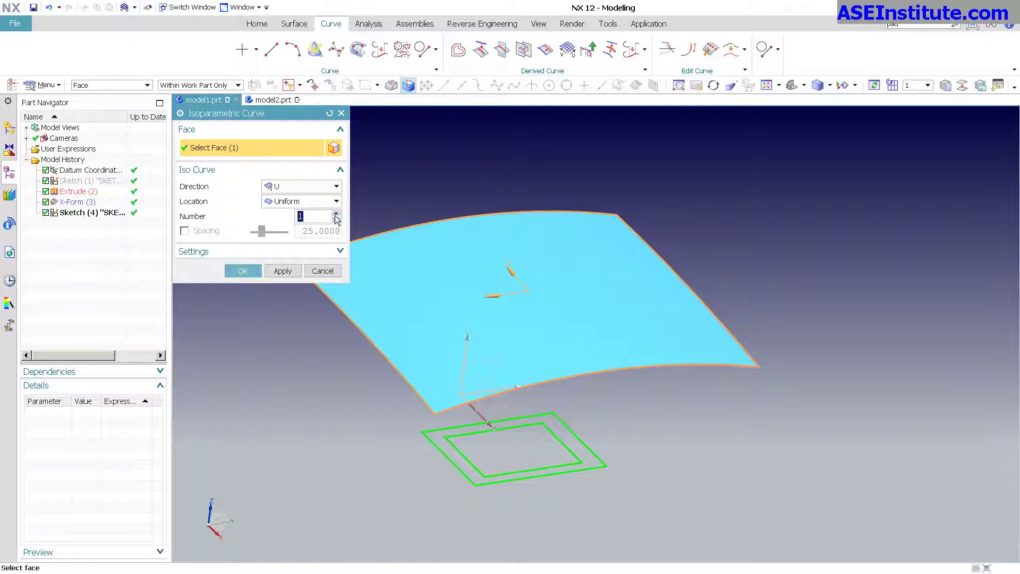
{"action": "left_click", "coordinate": [336, 212]}
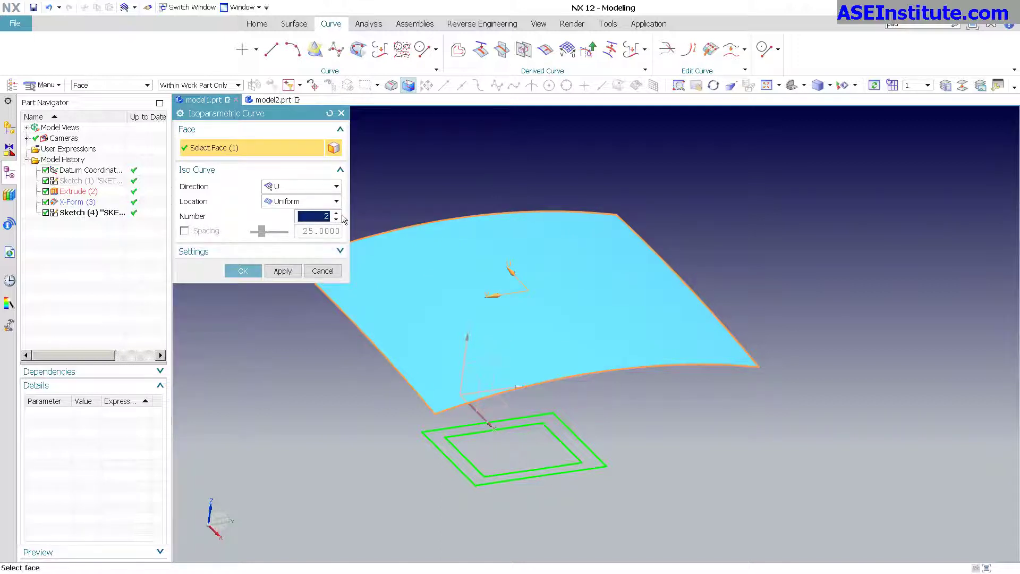
{"action": "left_click", "coordinate": [242, 271]}
{"action": "middle_click_drag", "start_coordinate": [744, 155], "coordinate": [739, 162]}
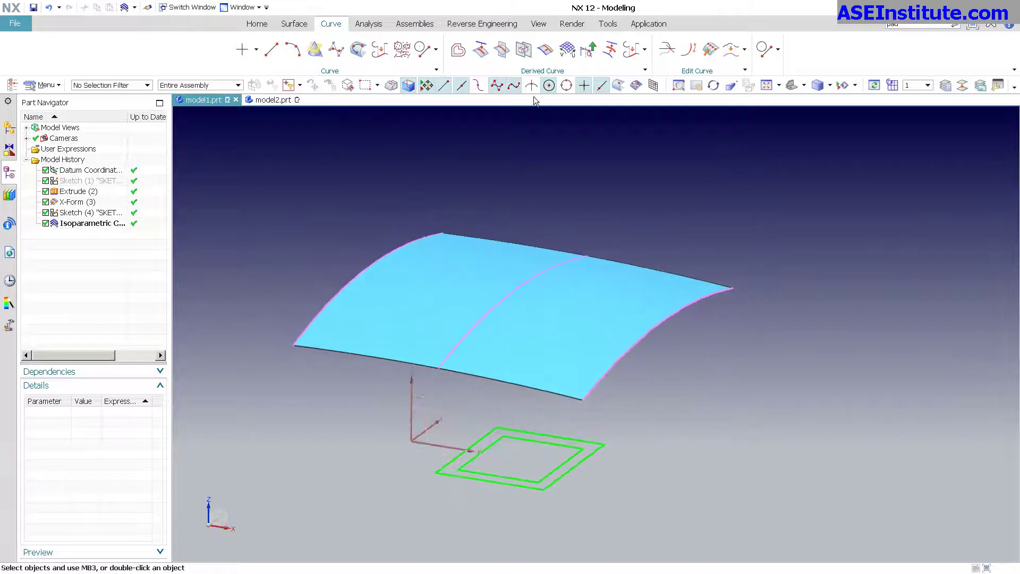
- Start an Offset Emboss of center type Curve, with the curved sheet as body and the middle isoparametric curve as path
{"action": "left_click", "coordinate": [256, 23]}
{"action": "left_click", "coordinate": [388, 49]}
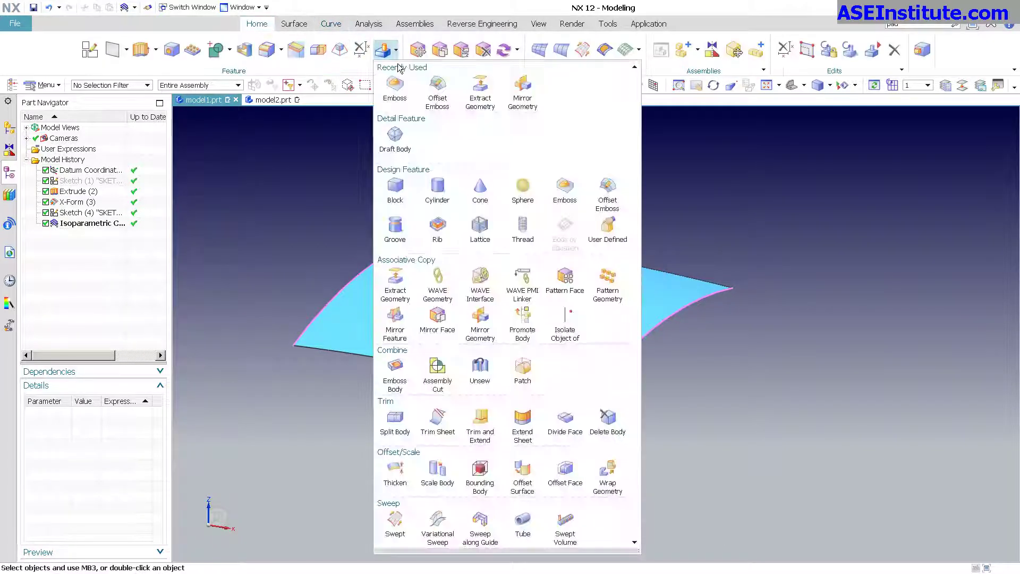
{"action": "left_click", "coordinate": [609, 195]}
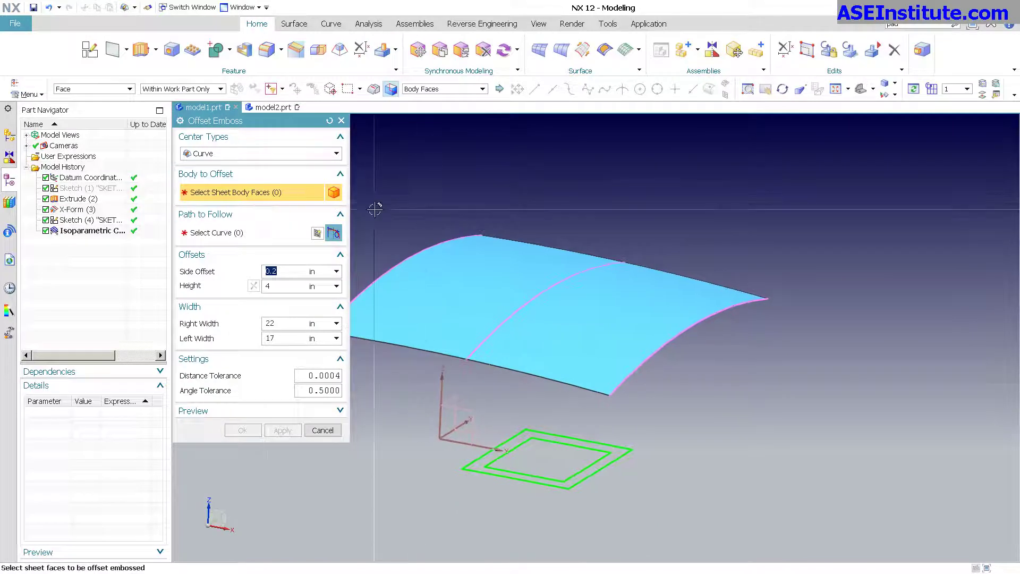
{"action": "left_click", "coordinate": [453, 255]}
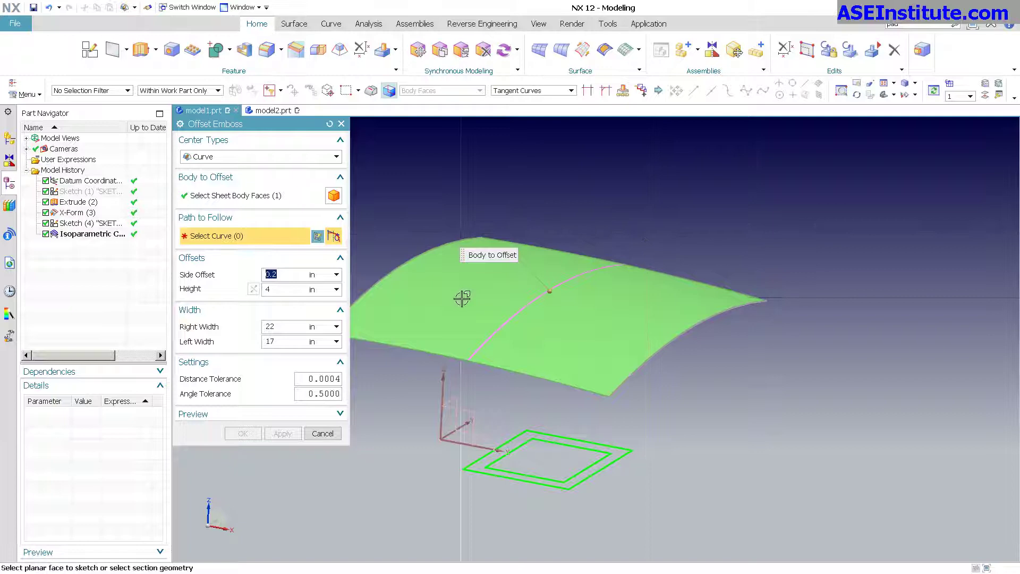
{"action": "left_click", "coordinate": [490, 331]}
- Reverse the height direction of the Offset Emboss and set its height to 30 in
{"action": "middle_click_drag", "start_coordinate": [624, 284], "coordinate": [553, 293]}
{"action": "left_click", "coordinate": [254, 289]}
{"action": "left_click_drag", "start_coordinate": [549, 287], "coordinate": [556, 250]}
{"action": "middle_click_drag", "start_coordinate": [704, 239], "coordinate": [705, 276]}
- Widen the emboss on both sides of the path to a left width of 40 in and a right width of 37 in
{"action": "left_click_drag", "start_coordinate": [574, 344], "coordinate": [606, 349]}
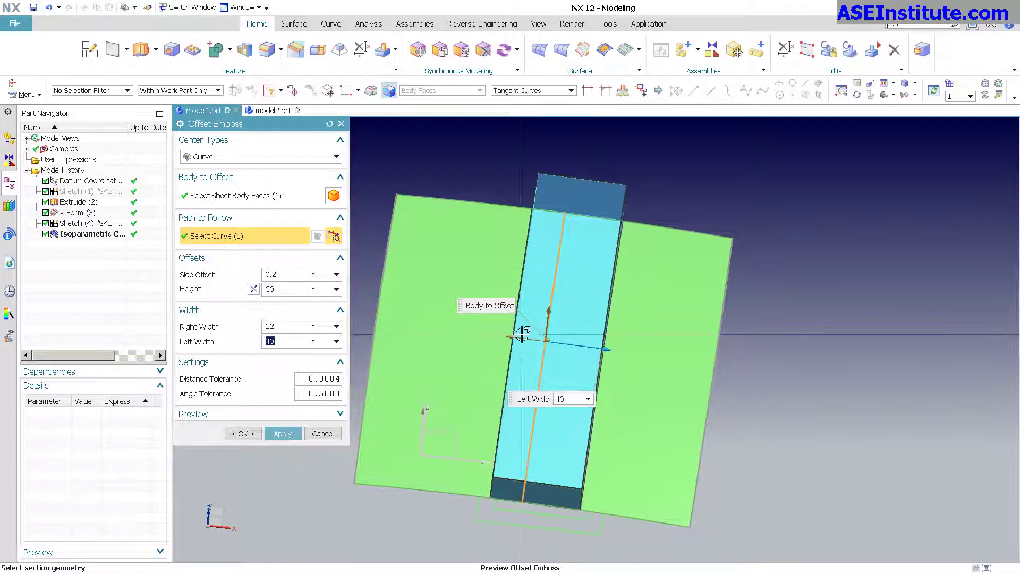
{"action": "left_click_drag", "start_coordinate": [509, 336], "coordinate": [488, 335]}
{"action": "middle_click_drag", "start_coordinate": [760, 323], "coordinate": [372, 351]}
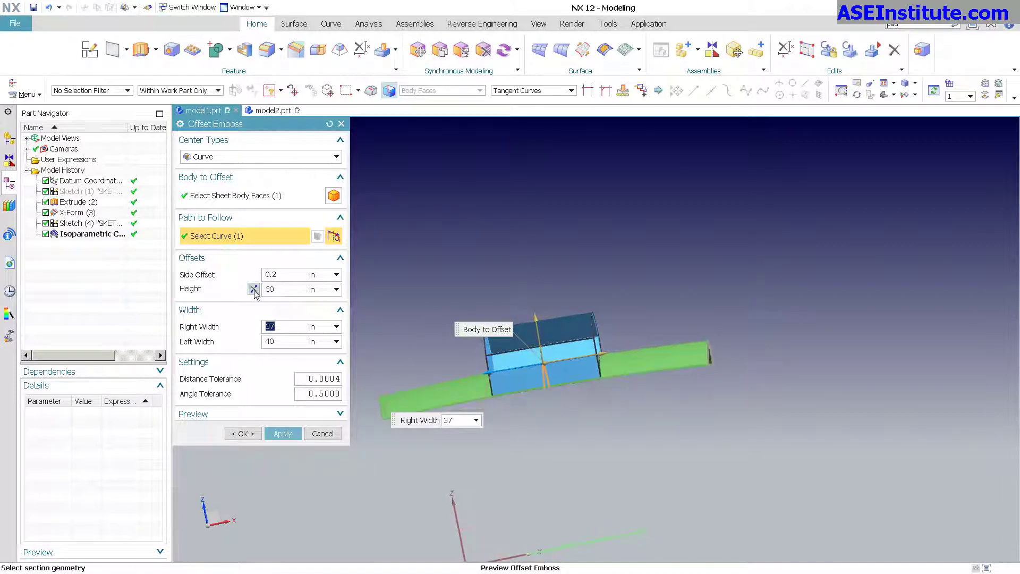
- Try a side offset of 5 in and then 15 in for the emboss walls
{"action": "left_click", "coordinate": [284, 275]}
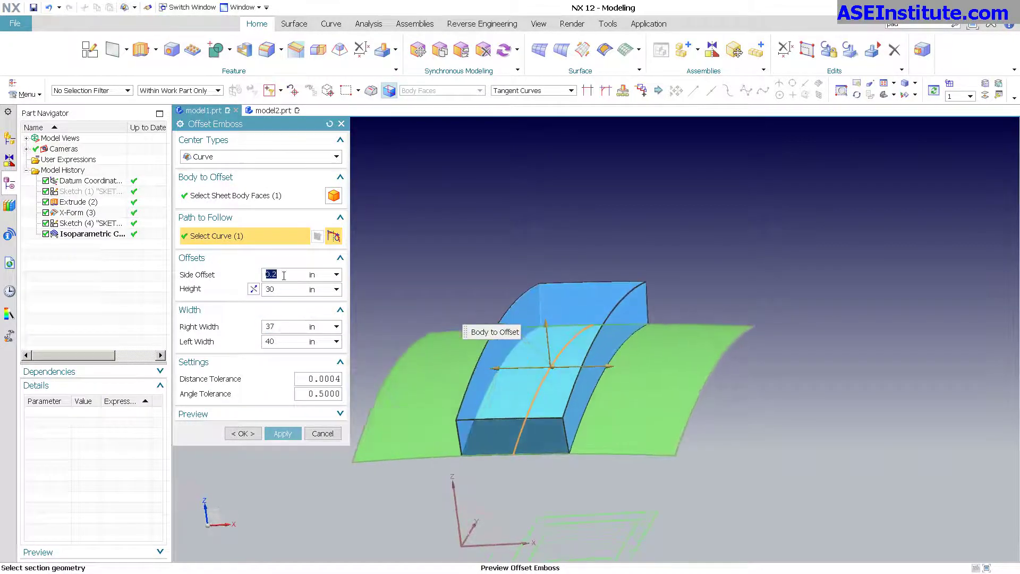
{"action": "type", "text": "5"}
{"action": "key", "text": "Return"}
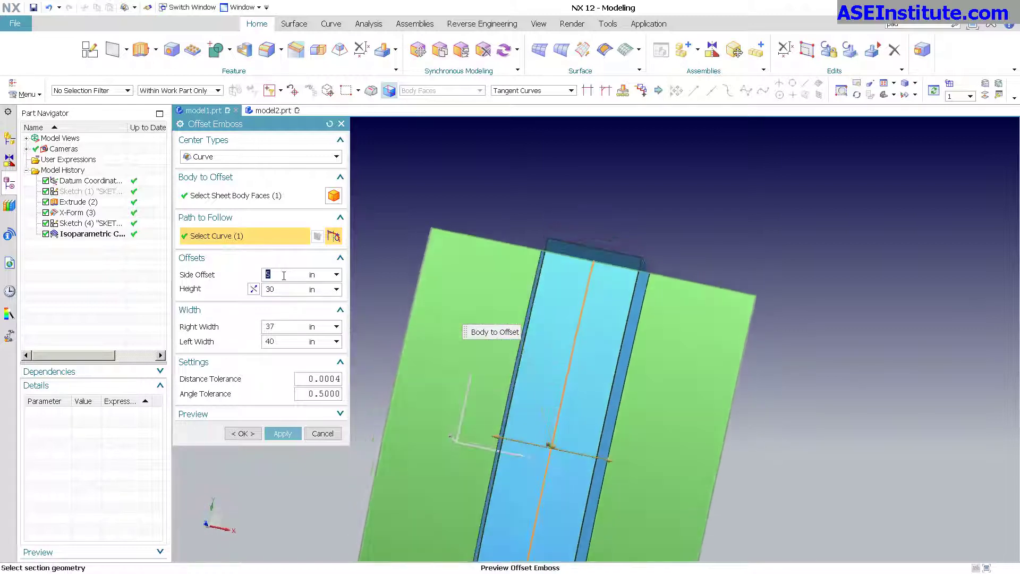
{"action": "type", "text": "15"}
{"action": "key", "text": "Return"}
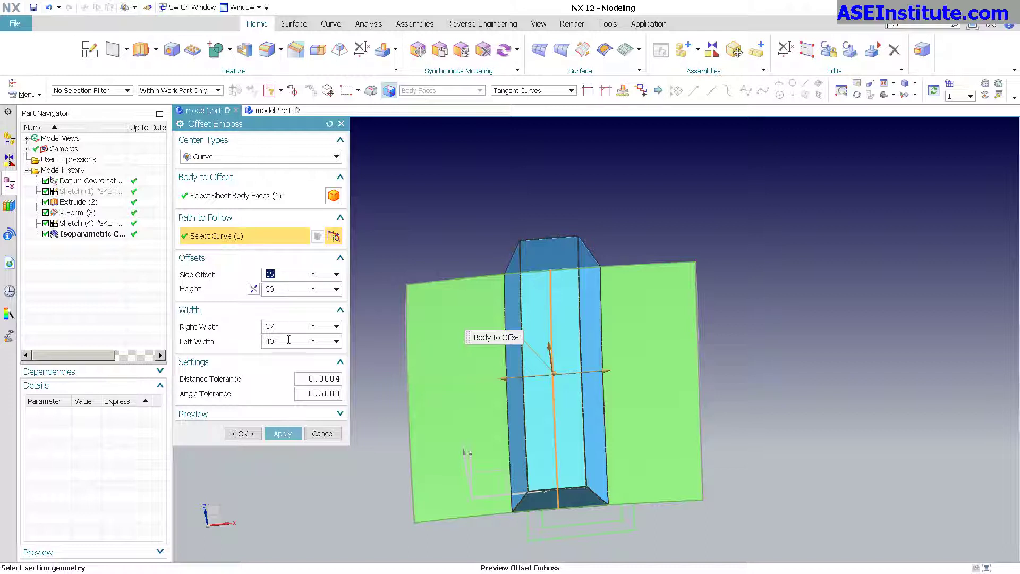
- Widen the emboss to a right width of 50 in and a left width of 55 in
{"action": "middle_click_drag", "start_coordinate": [584, 368], "coordinate": [611, 364]}
{"action": "left_click_drag", "start_coordinate": [607, 355], "coordinate": [622, 355]}
{"action": "left_click_drag", "start_coordinate": [503, 362], "coordinate": [492, 344]}
- Set the side offset to 25 in and create the Offset Emboss on the curved sheet
{"action": "left_click", "coordinate": [295, 274]}
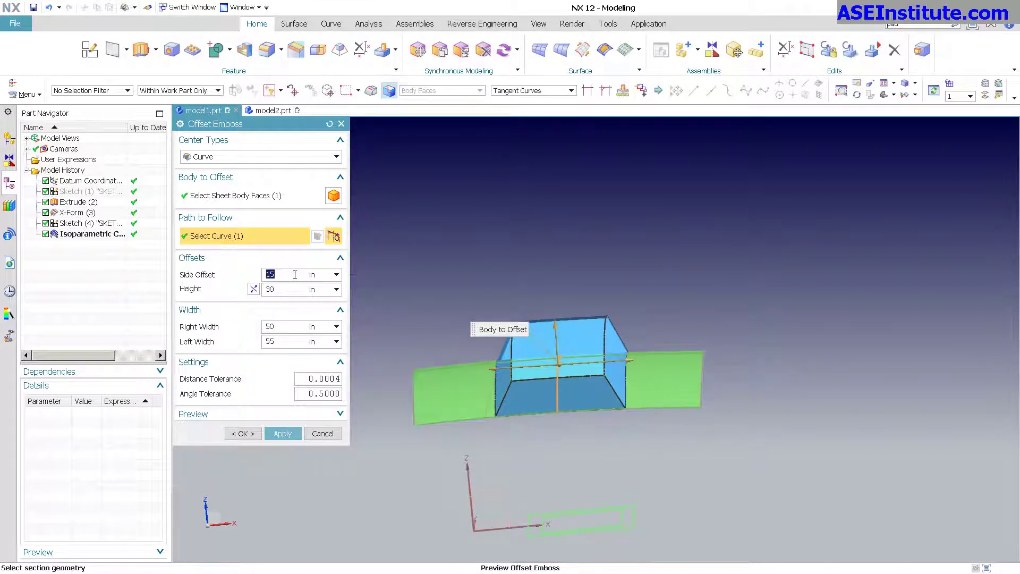
{"action": "type", "text": "2"}
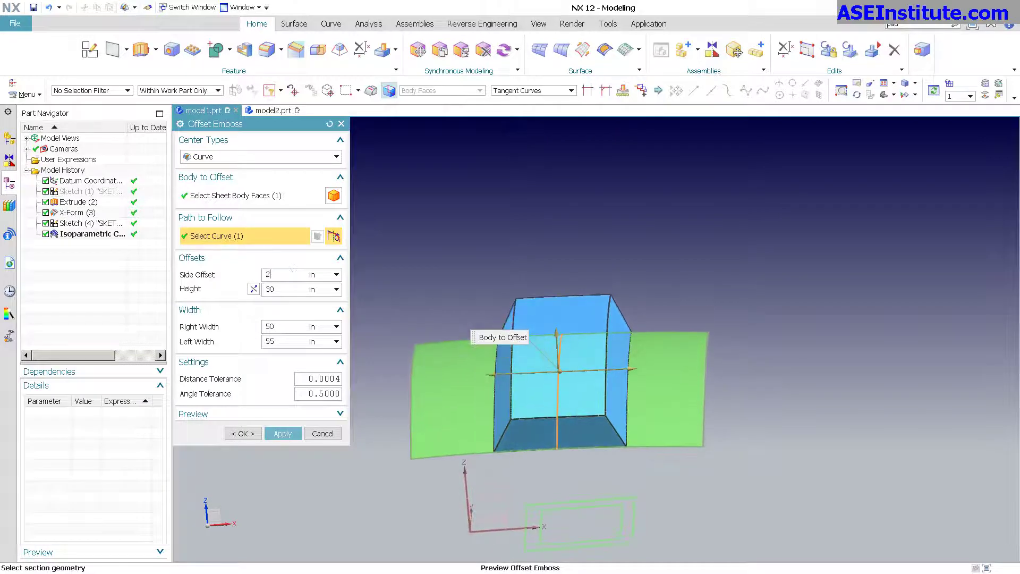
{"action": "type", "text": "5"}
{"action": "key", "text": "Return"}
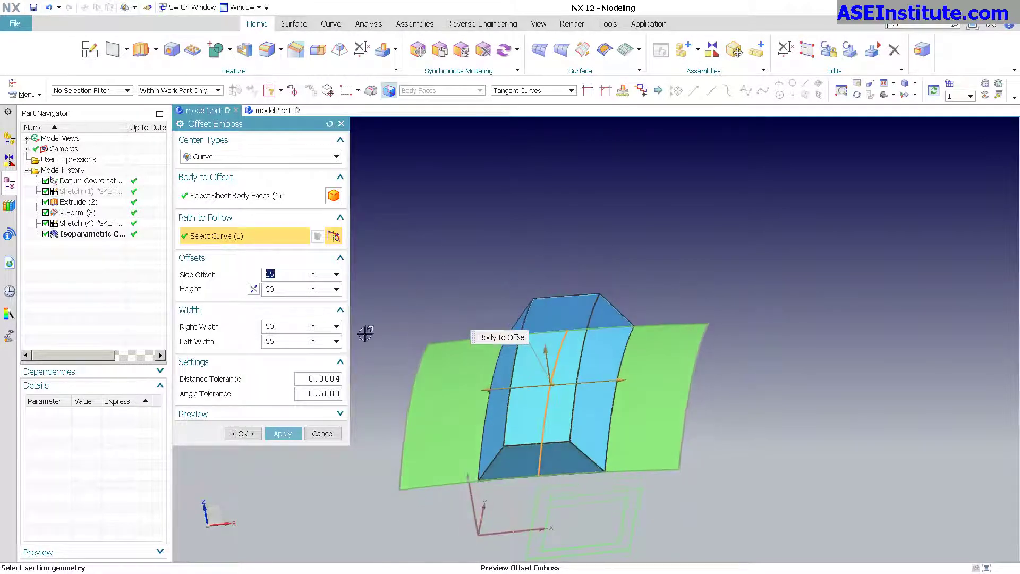
{"action": "left_click", "coordinate": [242, 433]}
{"action": "mouse_move", "coordinate": [468, 491]}
{"action": "middle_mouse_down"}
{"action": "mouse_move", "coordinate": [529, 308]}
{"action": "mouse_move", "coordinate": [605, 302]}
{"action": "middle_mouse_up"}
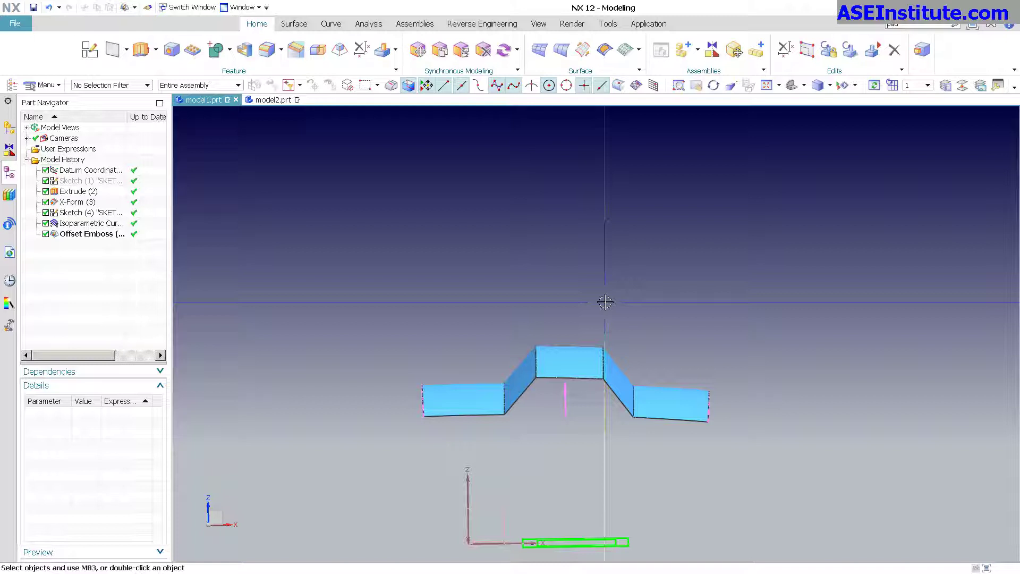
{"action": "middle_click_drag", "start_coordinate": [605, 302], "coordinate": [634, 354]}
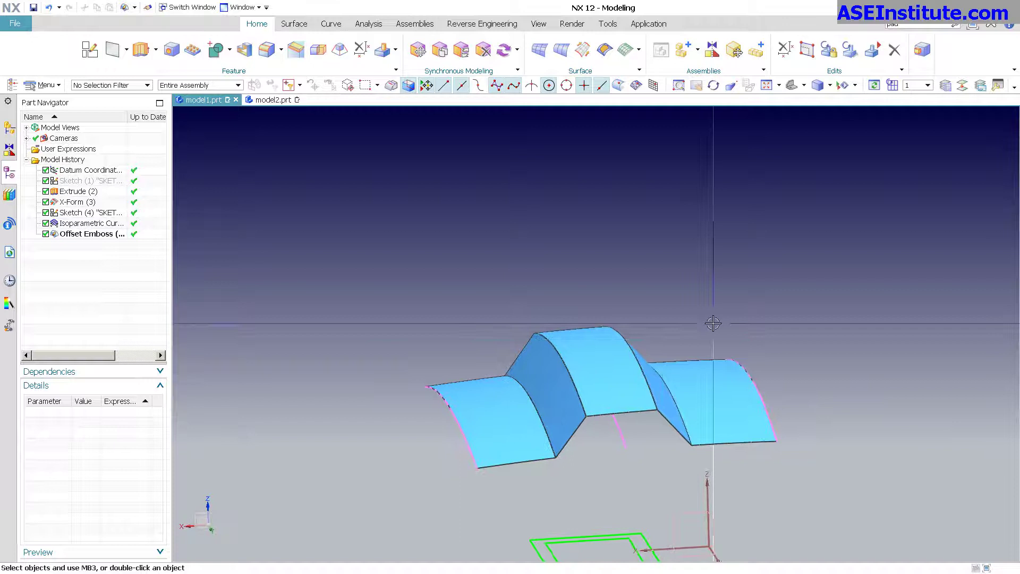